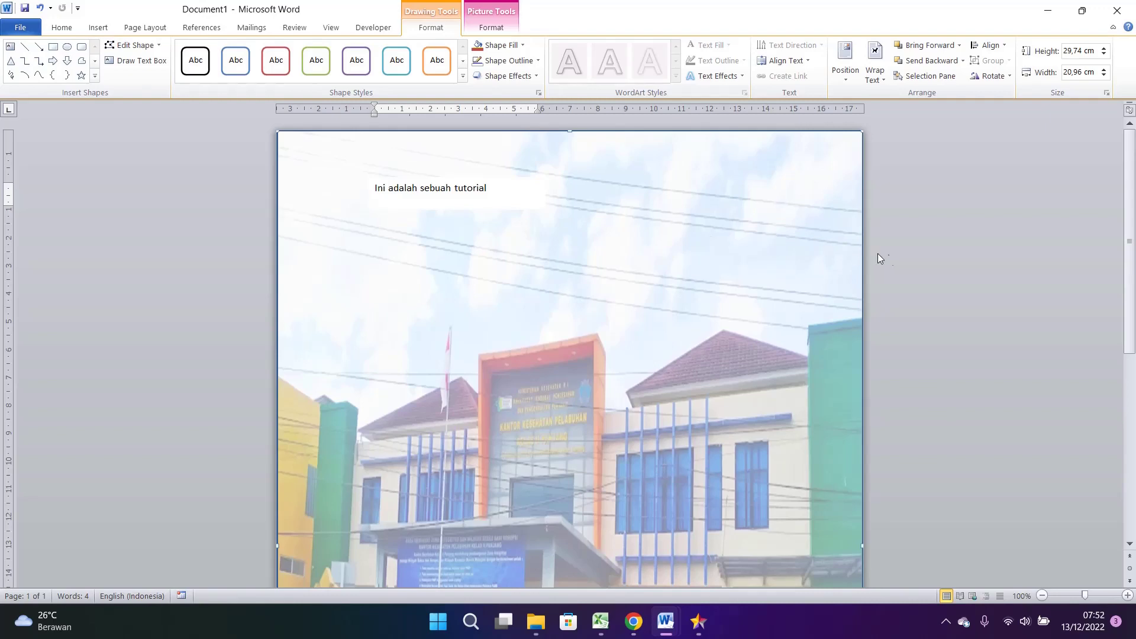
Deselect the building photo, review the page, then create a new blank document (Document2).
{"action": "left_click", "coordinate": [826, 295]}
{"action": "scroll", "coordinate": [720, 317], "scroll_direction": "down", "scroll_amount": 5}
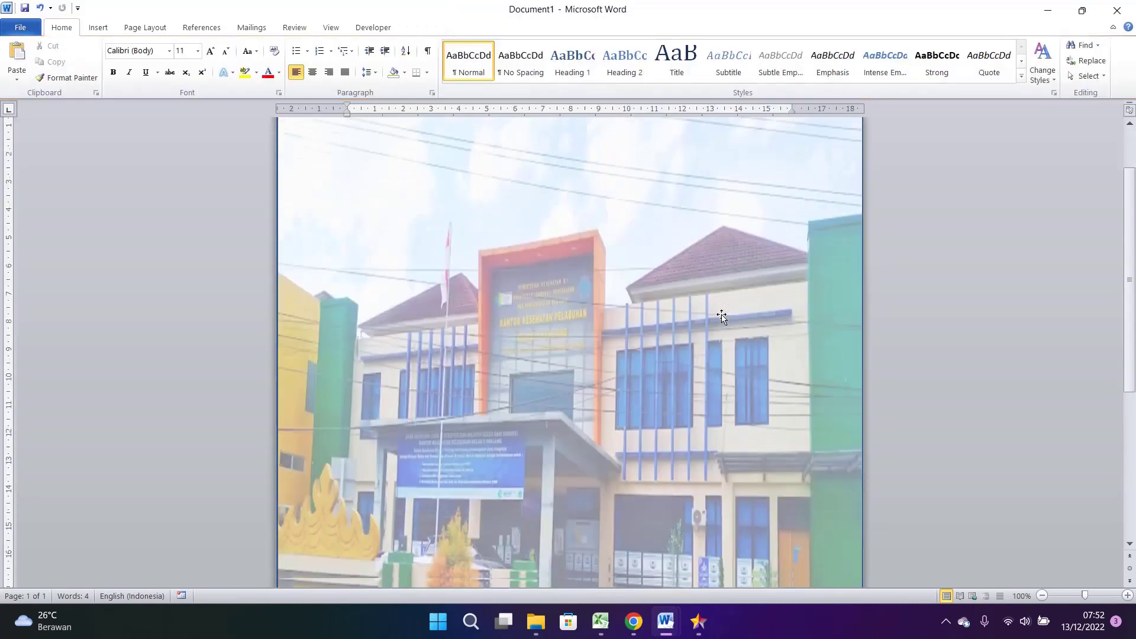
{"action": "scroll", "coordinate": [721, 317], "scroll_direction": "down", "scroll_amount": 3}
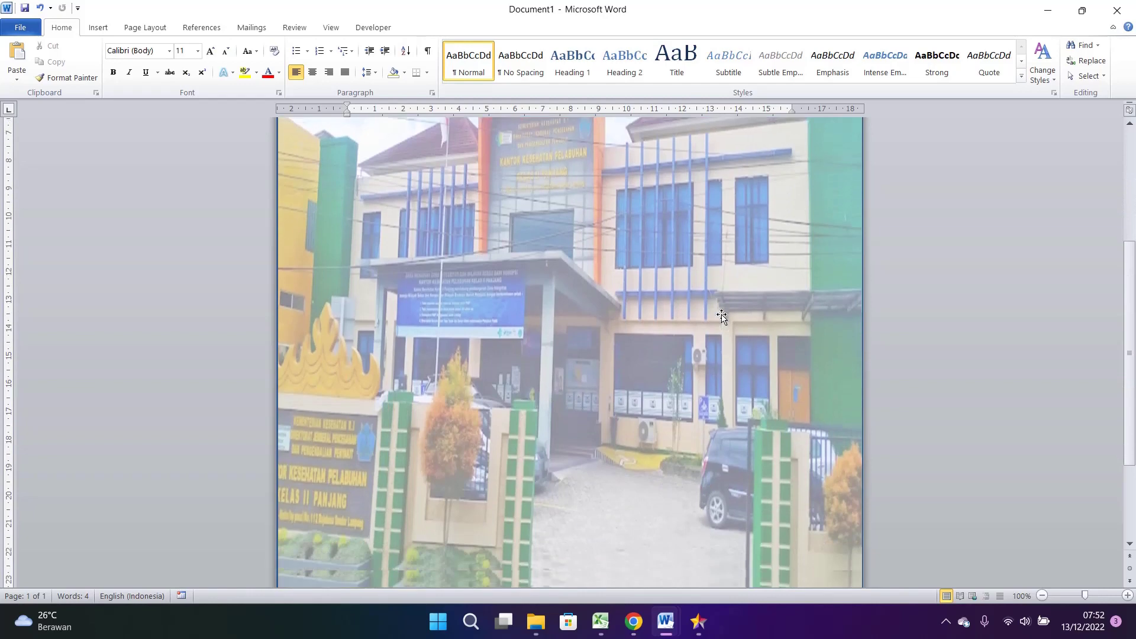
{"action": "scroll", "coordinate": [721, 317], "scroll_direction": "down", "scroll_amount": 2}
{"action": "scroll", "coordinate": [721, 318], "scroll_direction": "up", "scroll_amount": 10}
{"action": "scroll", "coordinate": [721, 317], "scroll_direction": "up", "scroll_amount": 1}
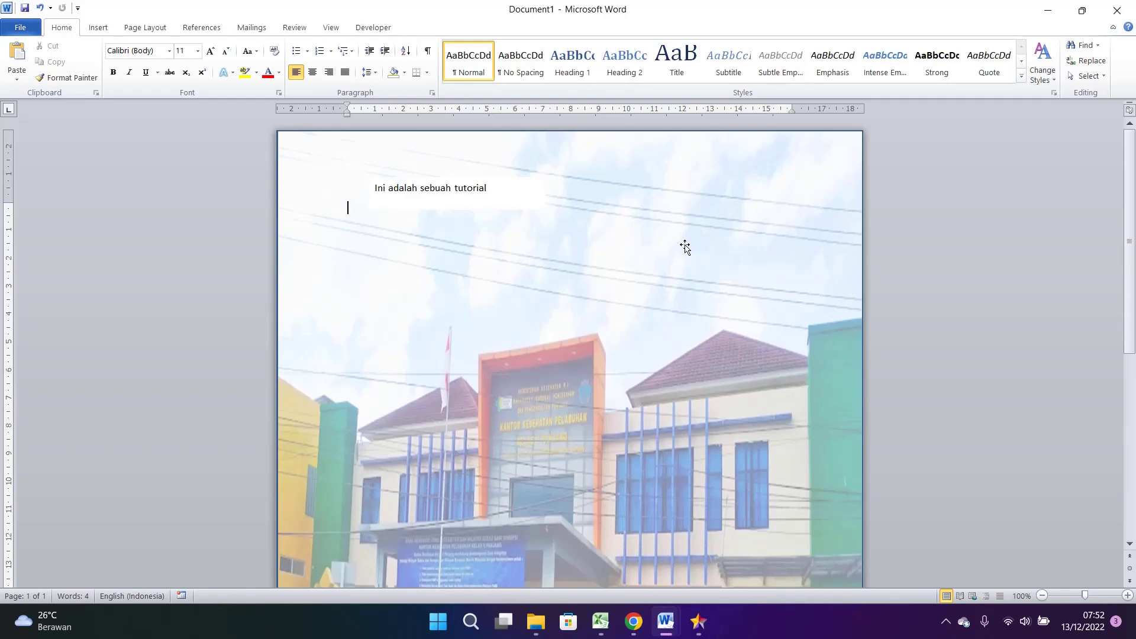
{"action": "key", "text": "ctrl+n"}
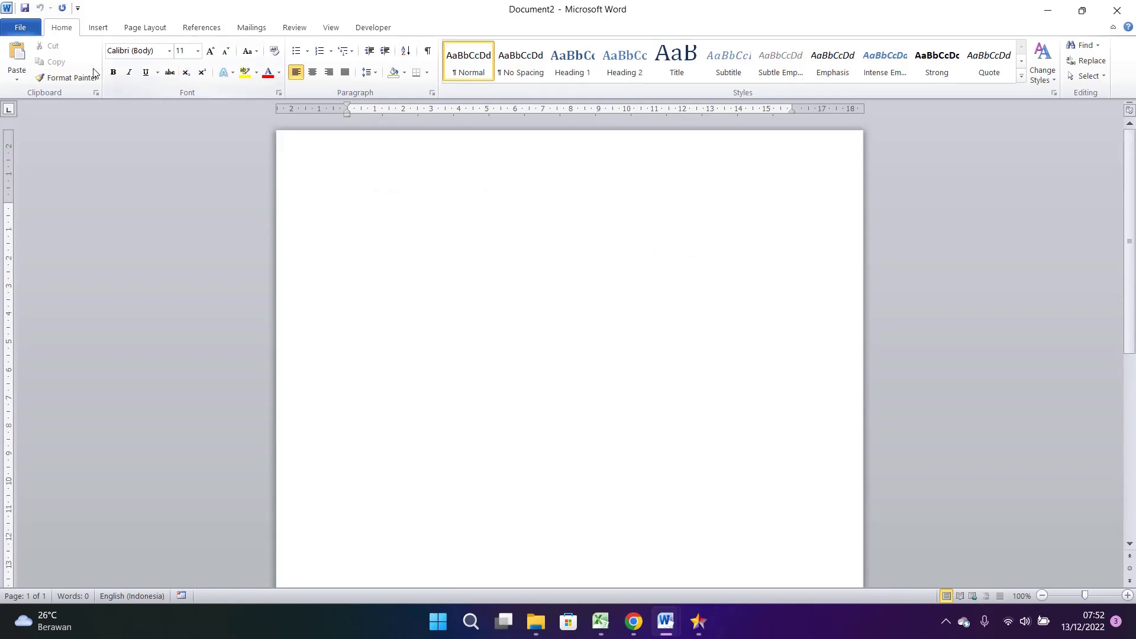
Draw a rectangle from the top-left corner and stretch it to cover the page (29,78 × 21,08 cm).
{"action": "left_click", "coordinate": [98, 28]}
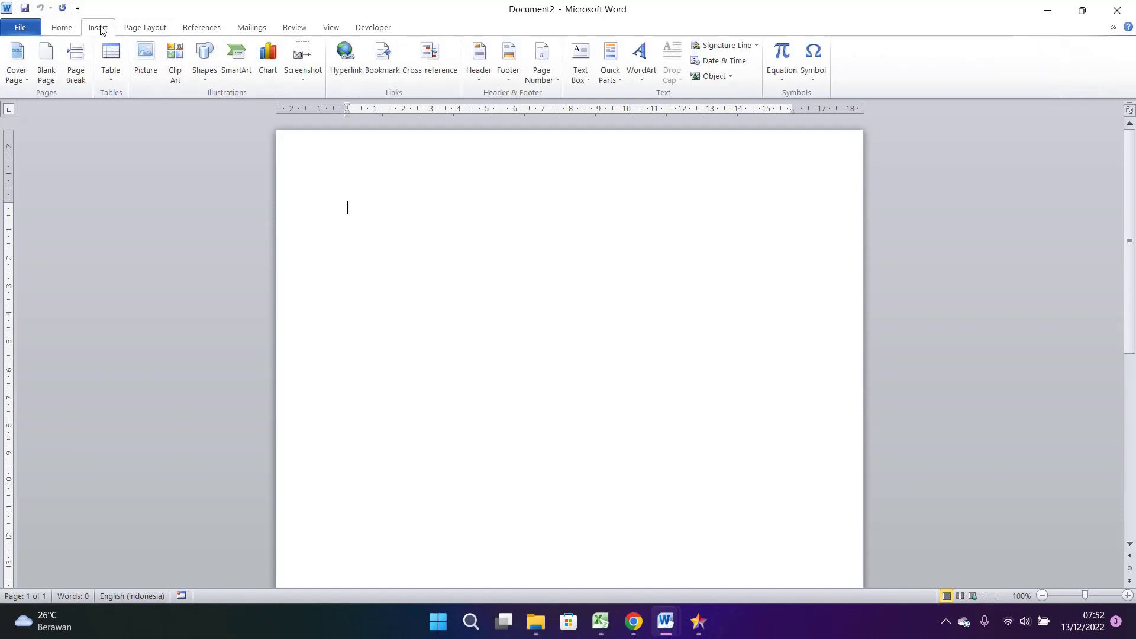
{"action": "left_click", "coordinate": [204, 81]}
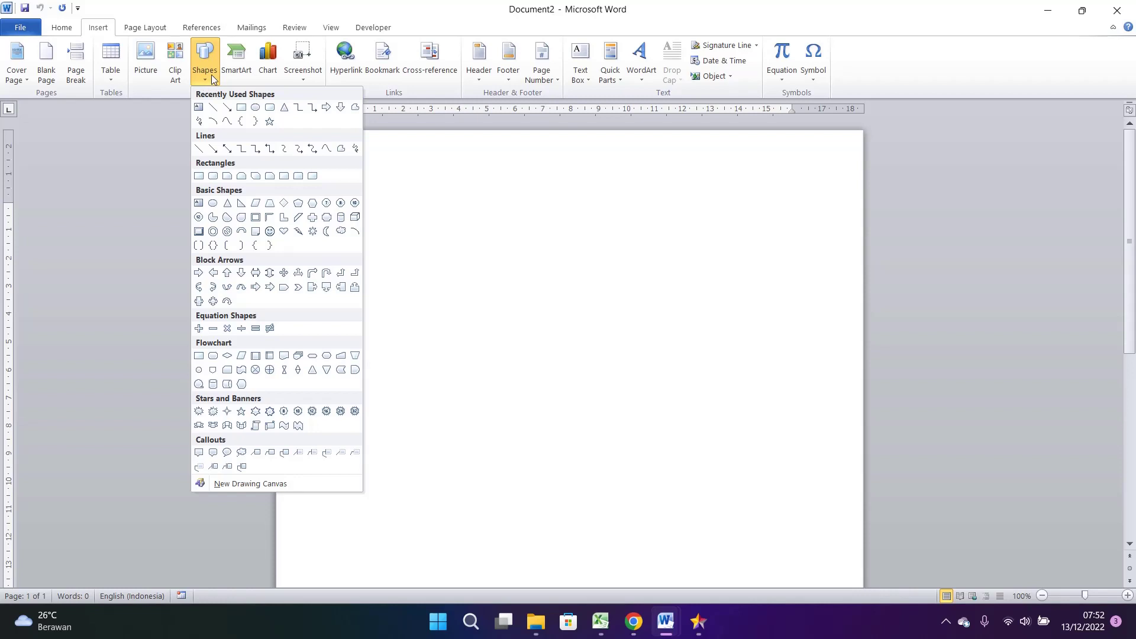
{"action": "left_click", "coordinate": [242, 110]}
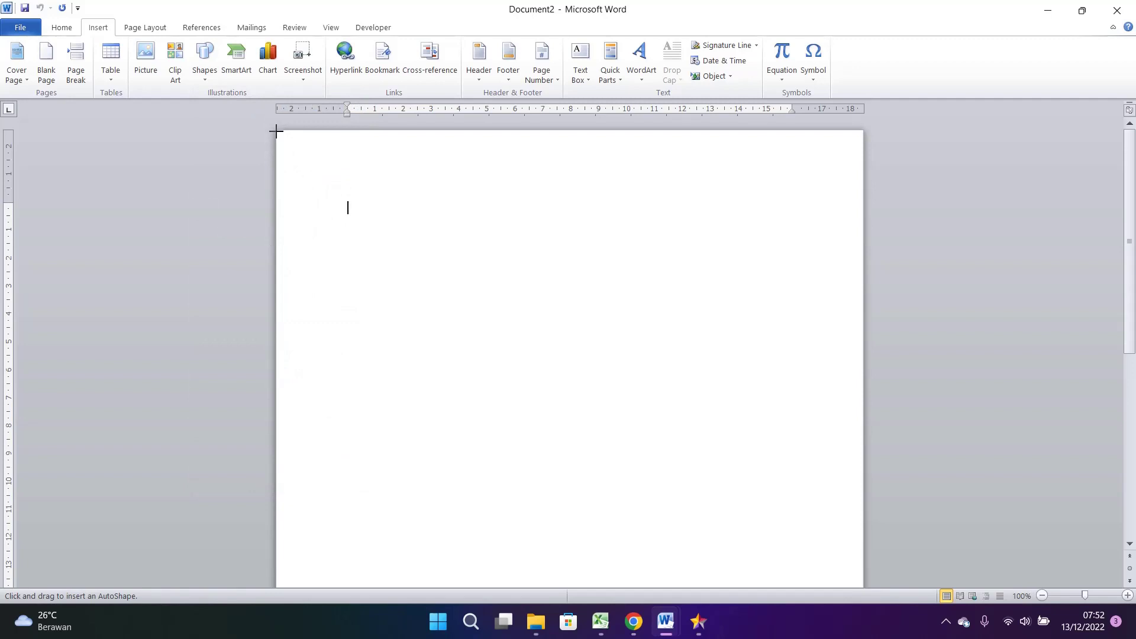
{"action": "mouse_move", "coordinate": [276, 131]}
{"action": "left_mouse_down"}
{"action": "mouse_move", "coordinate": [859, 545]}
{"action": "mouse_move", "coordinate": [864, 636]}
{"action": "left_mouse_up"}
{"action": "scroll", "coordinate": [811, 528], "scroll_direction": "down", "scroll_amount": 8}
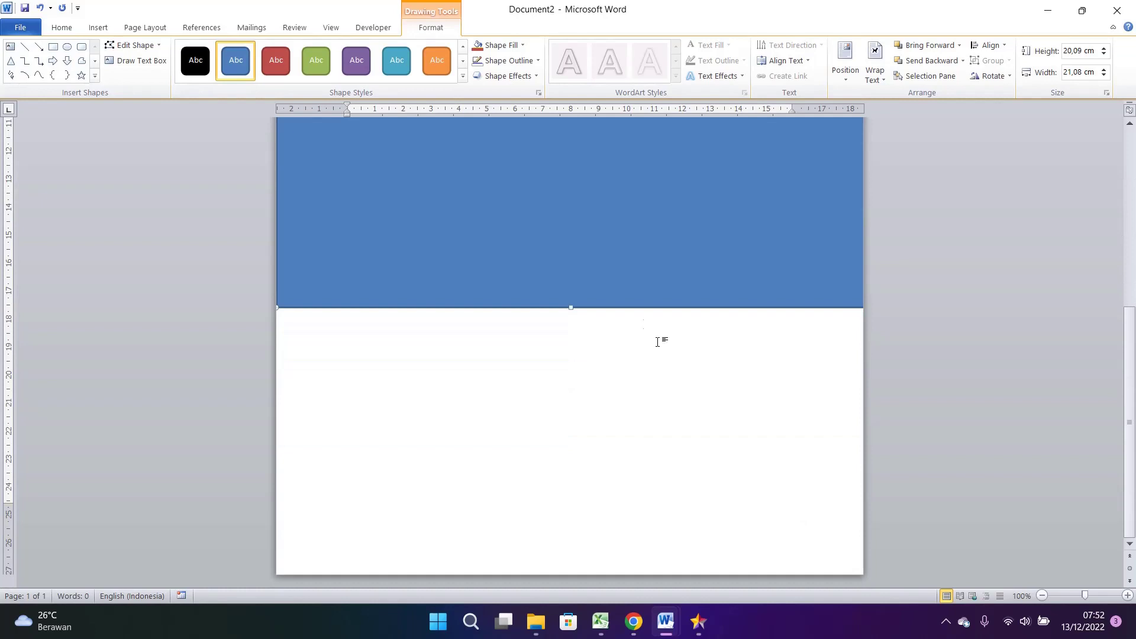
{"action": "left_click_drag", "start_coordinate": [571, 308], "coordinate": [589, 579]}
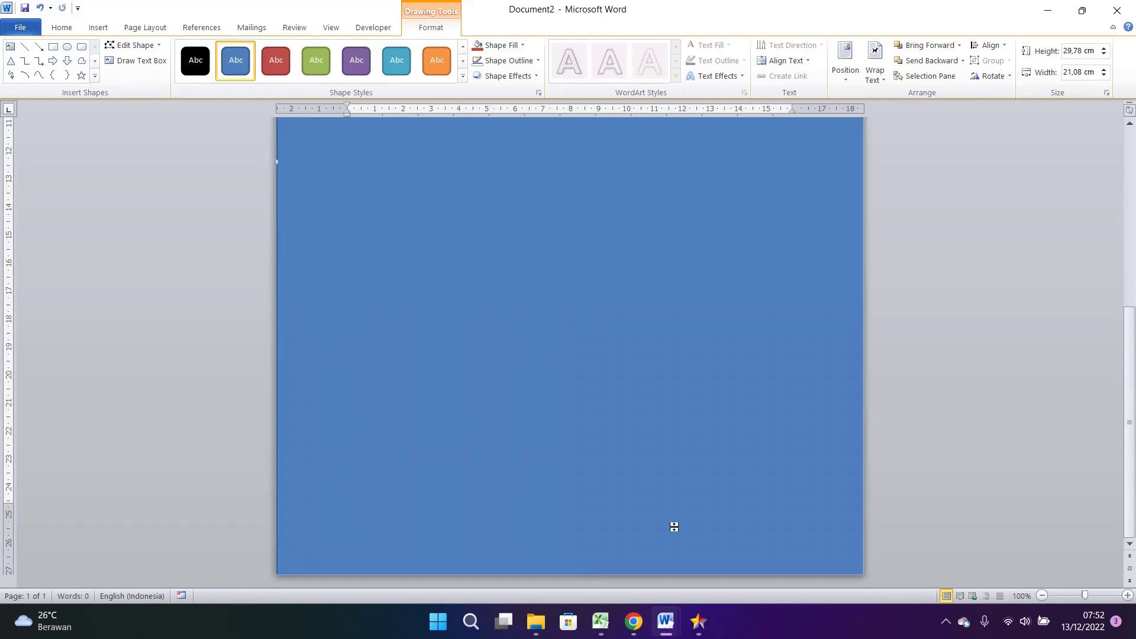
{"action": "left_click", "coordinate": [1039, 389]}
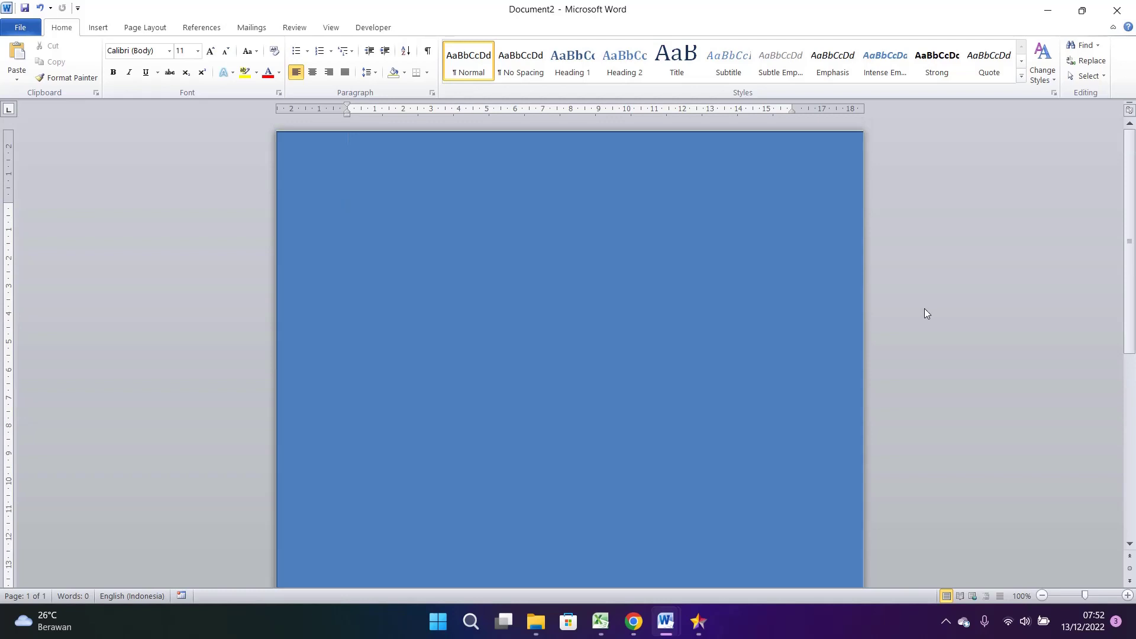
In Format Shape, give the page rectangle a Picture or texture fill from a file.
{"action": "left_click", "coordinate": [685, 296]}
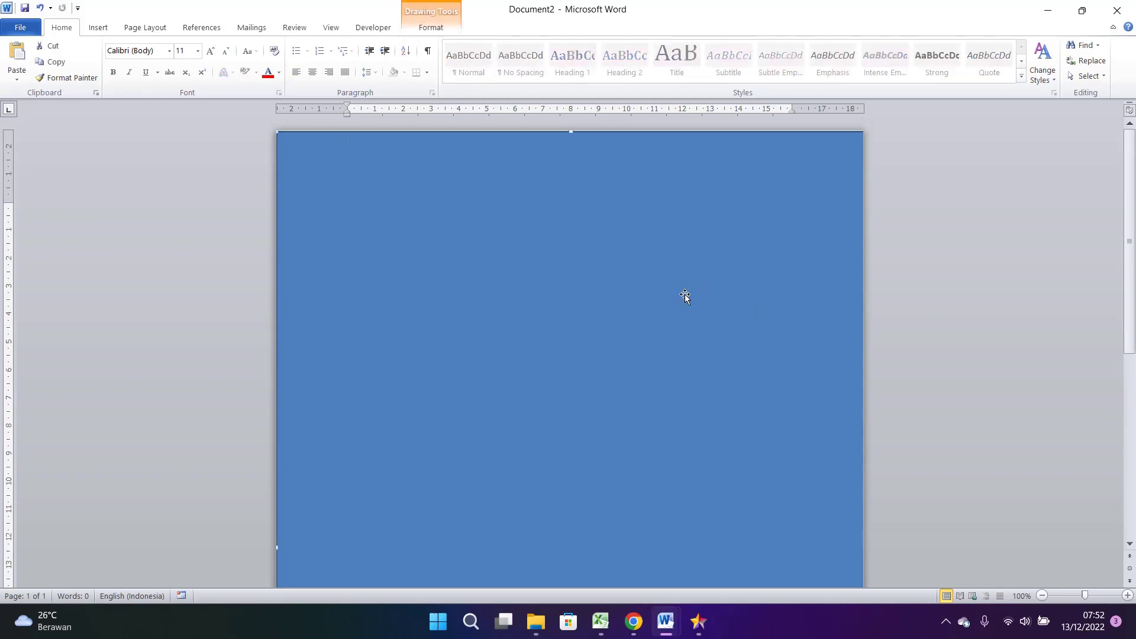
{"action": "right_click", "coordinate": [545, 239]}
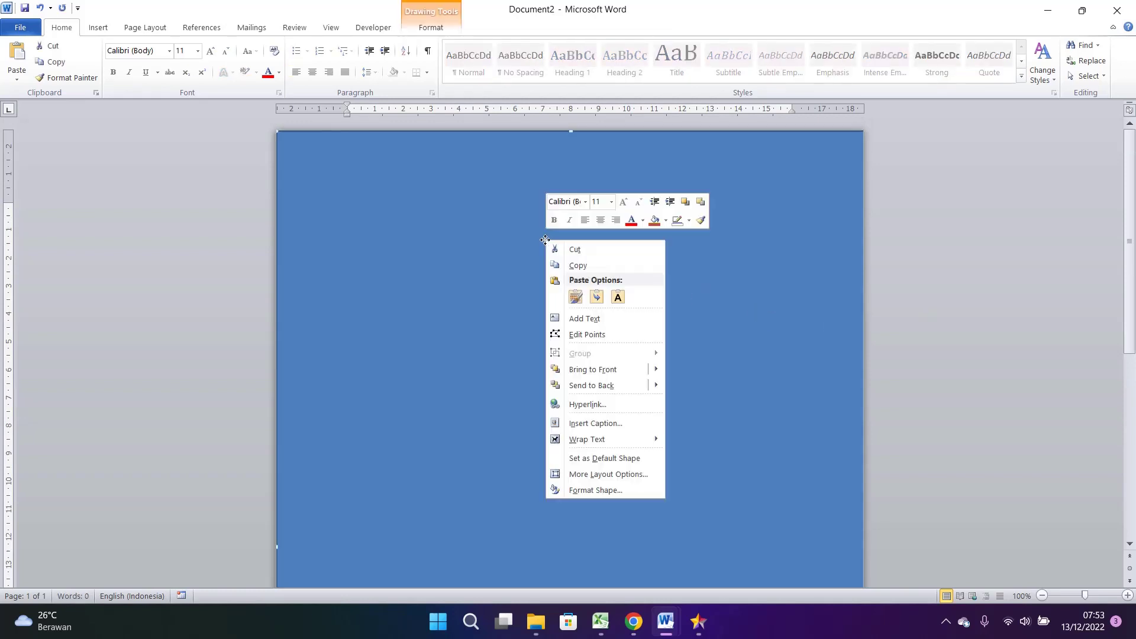
{"action": "left_click", "coordinate": [578, 491]}
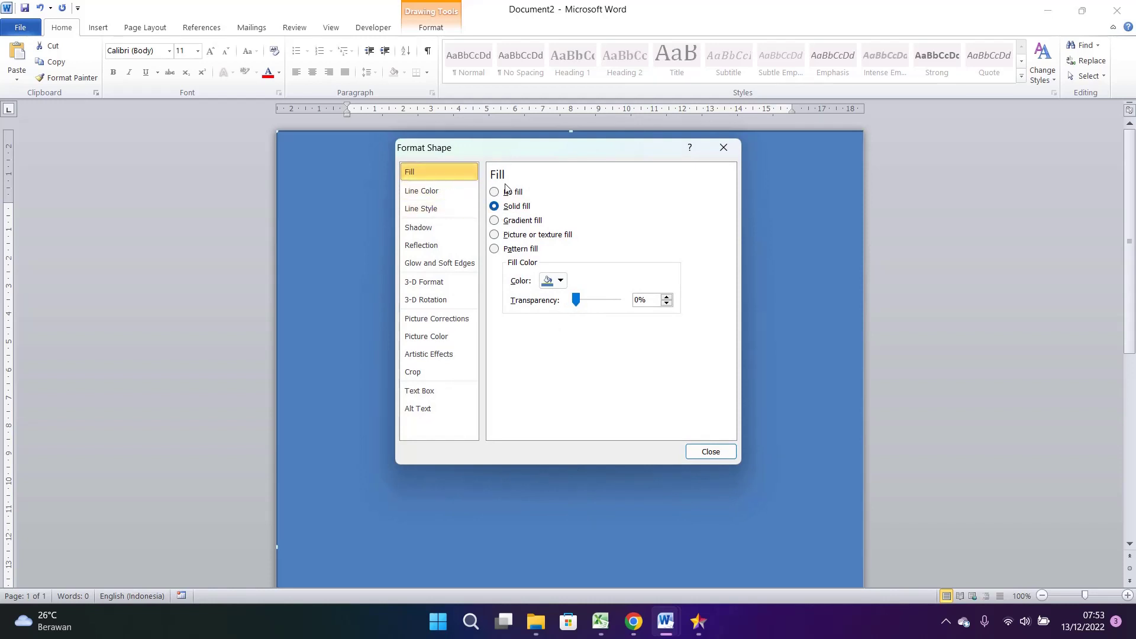
{"action": "left_click", "coordinate": [518, 237]}
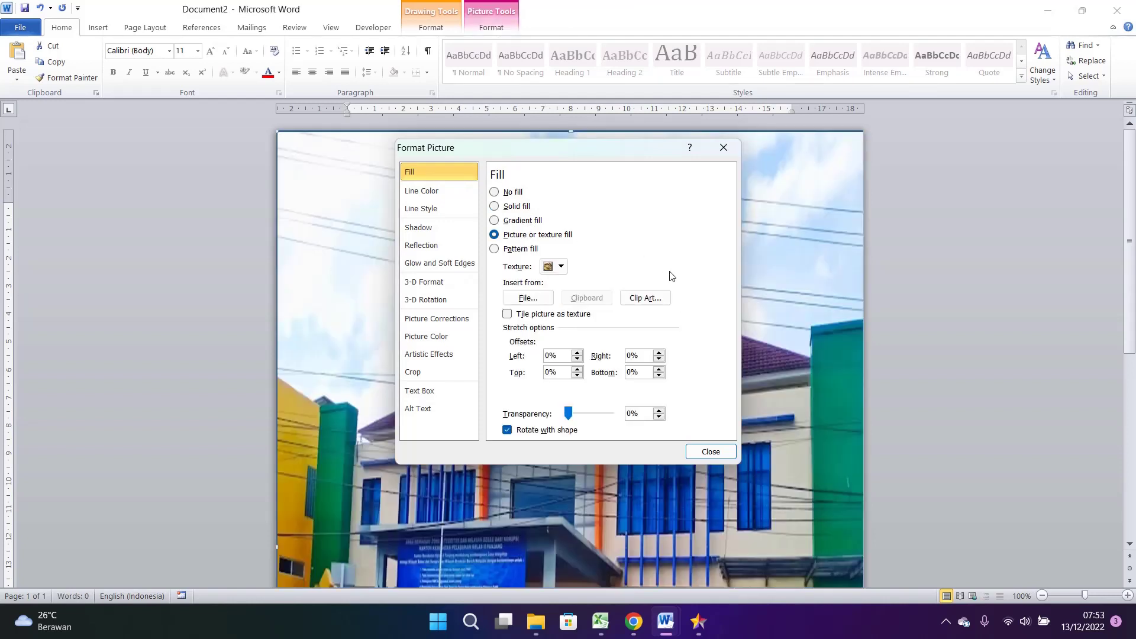
{"action": "left_click", "coordinate": [523, 296]}
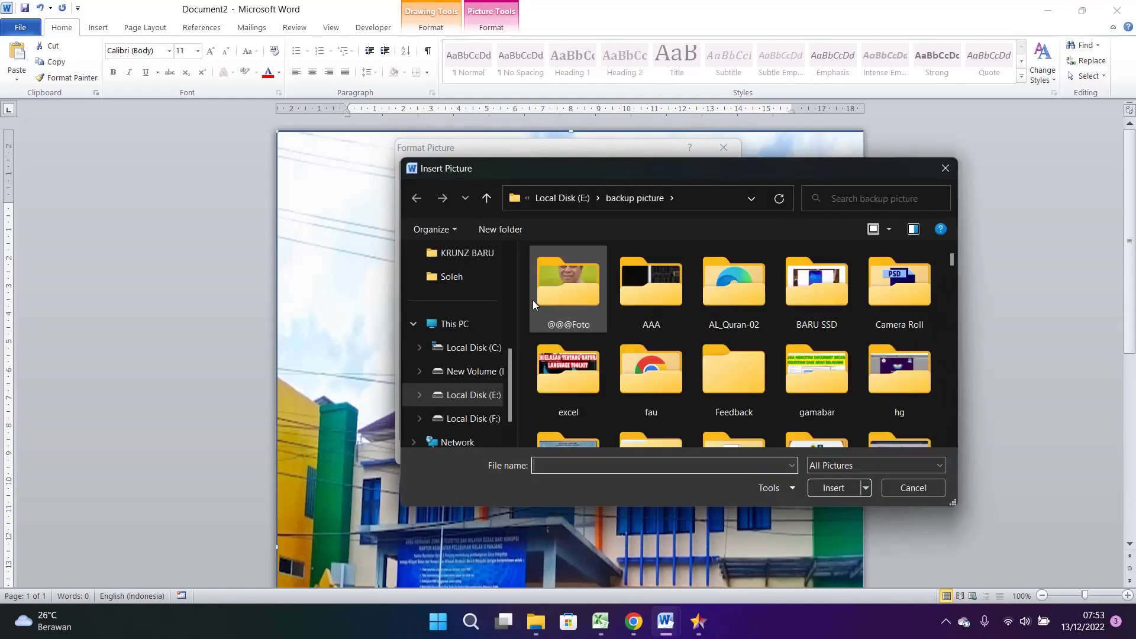
Insert photo_2021-03-05_19-53-54 from the backup picture folder as the rectangle's fill.
{"action": "scroll", "coordinate": [673, 339], "scroll_direction": "down", "scroll_amount": 5}
{"action": "scroll", "coordinate": [673, 339], "scroll_direction": "down", "scroll_amount": 2}
{"action": "scroll", "coordinate": [673, 340], "scroll_direction": "down", "scroll_amount": 3}
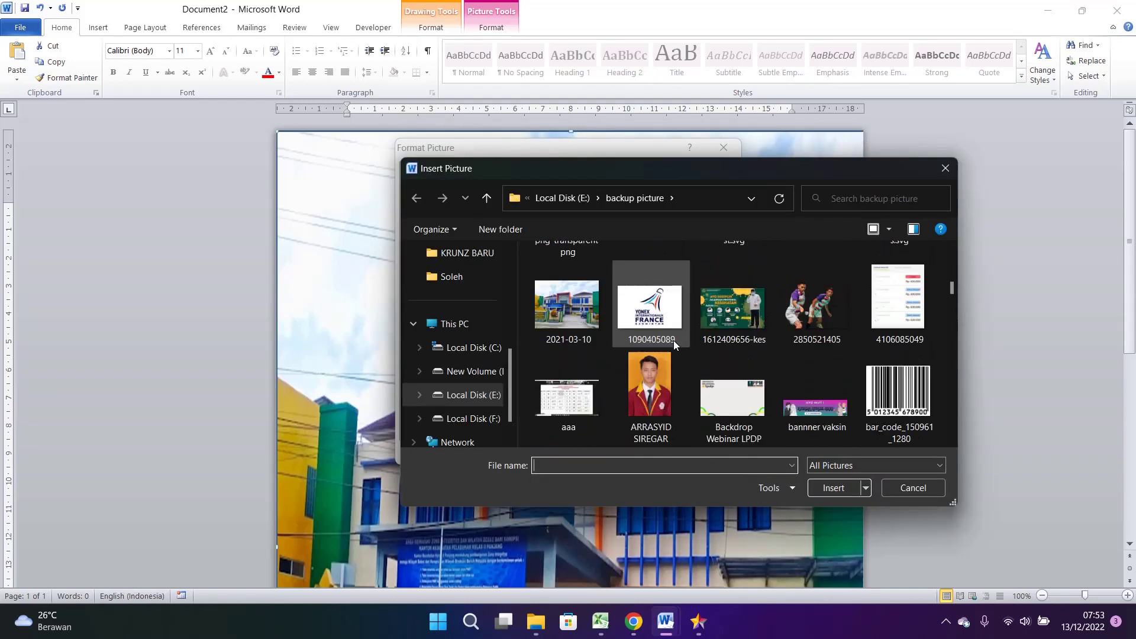
{"action": "scroll", "coordinate": [673, 339], "scroll_direction": "down", "scroll_amount": 3}
{"action": "scroll", "coordinate": [673, 340], "scroll_direction": "down", "scroll_amount": 3}
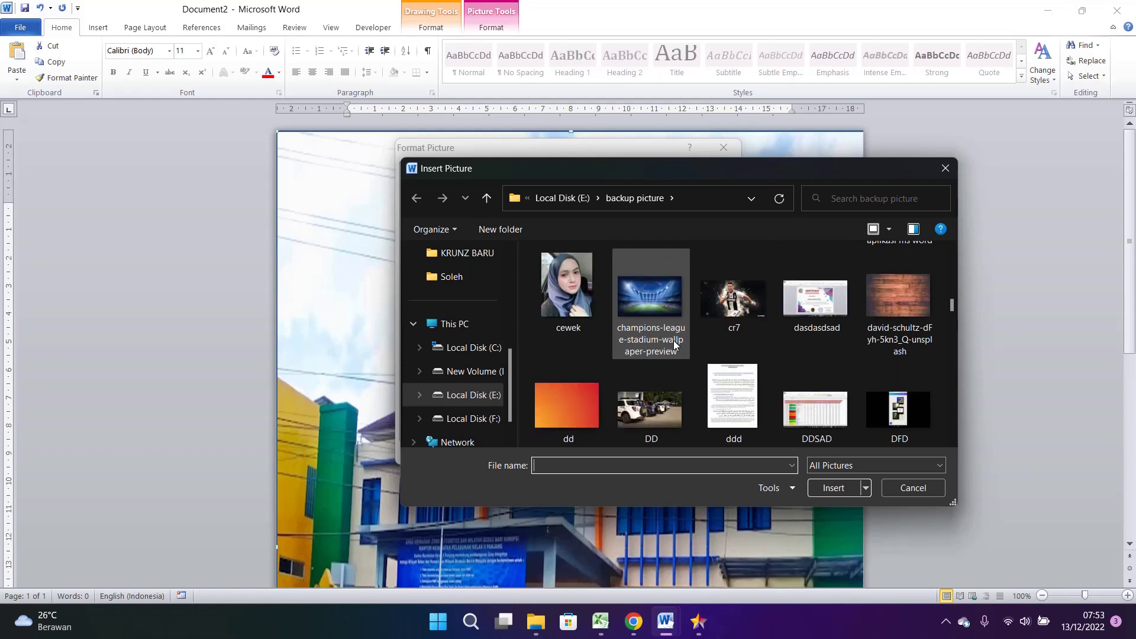
{"action": "scroll", "coordinate": [673, 340], "scroll_direction": "down", "scroll_amount": 3}
{"action": "scroll", "coordinate": [673, 339], "scroll_direction": "down", "scroll_amount": 3}
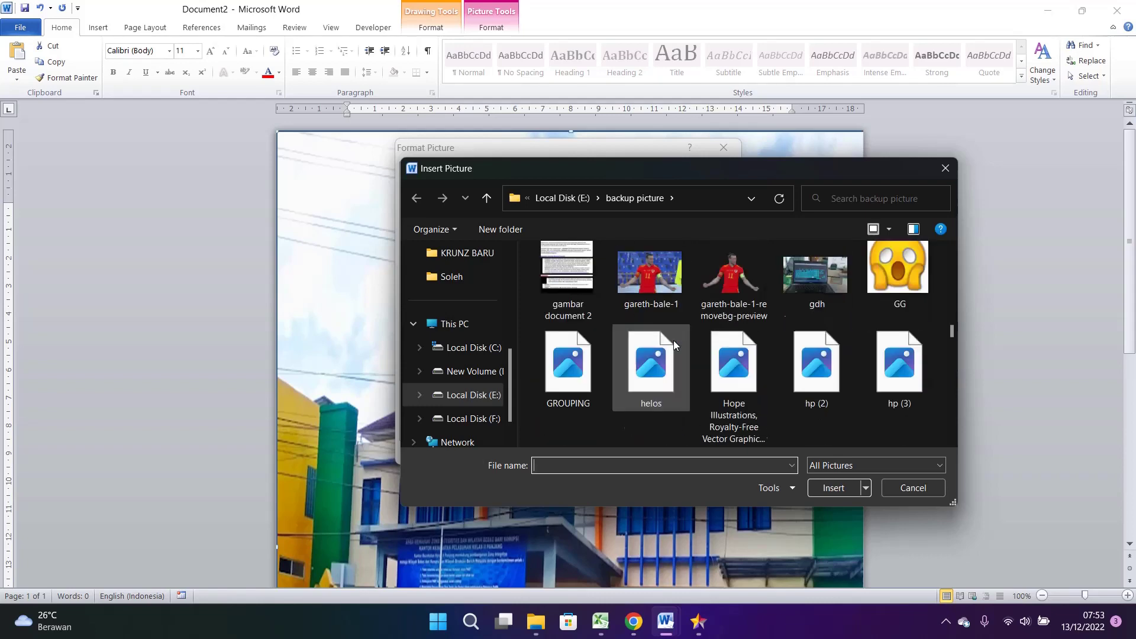
{"action": "scroll", "coordinate": [674, 339], "scroll_direction": "down", "scroll_amount": 3}
{"action": "scroll", "coordinate": [673, 340], "scroll_direction": "down", "scroll_amount": 3}
{"action": "scroll", "coordinate": [673, 340], "scroll_direction": "down", "scroll_amount": 3}
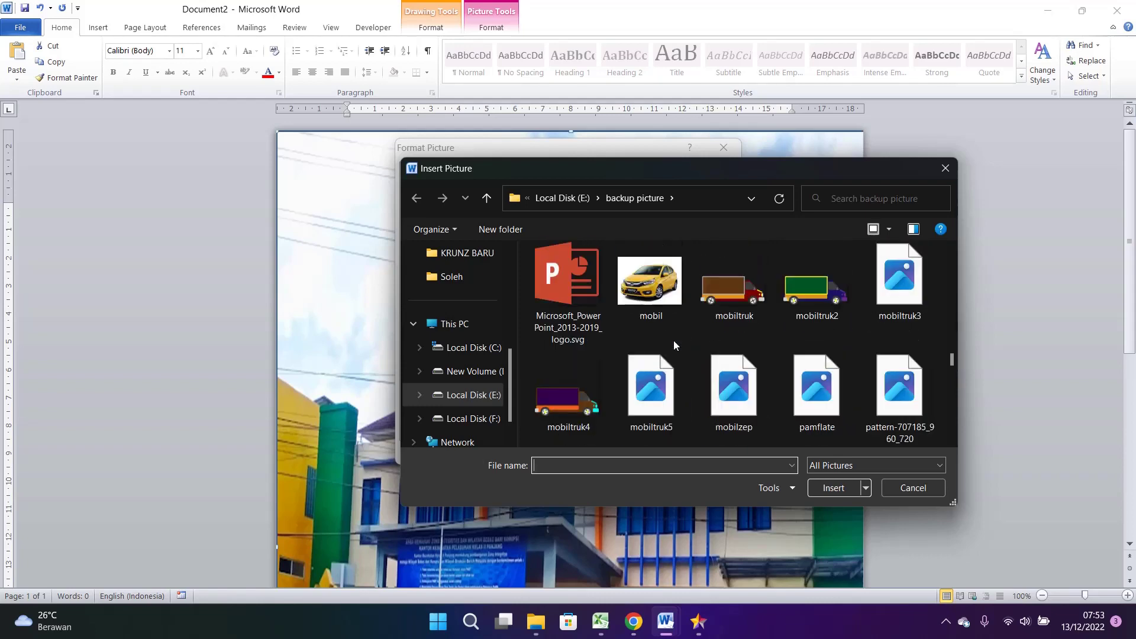
{"action": "scroll", "coordinate": [674, 340], "scroll_direction": "down", "scroll_amount": 3}
{"action": "scroll", "coordinate": [673, 340], "scroll_direction": "down", "scroll_amount": 3}
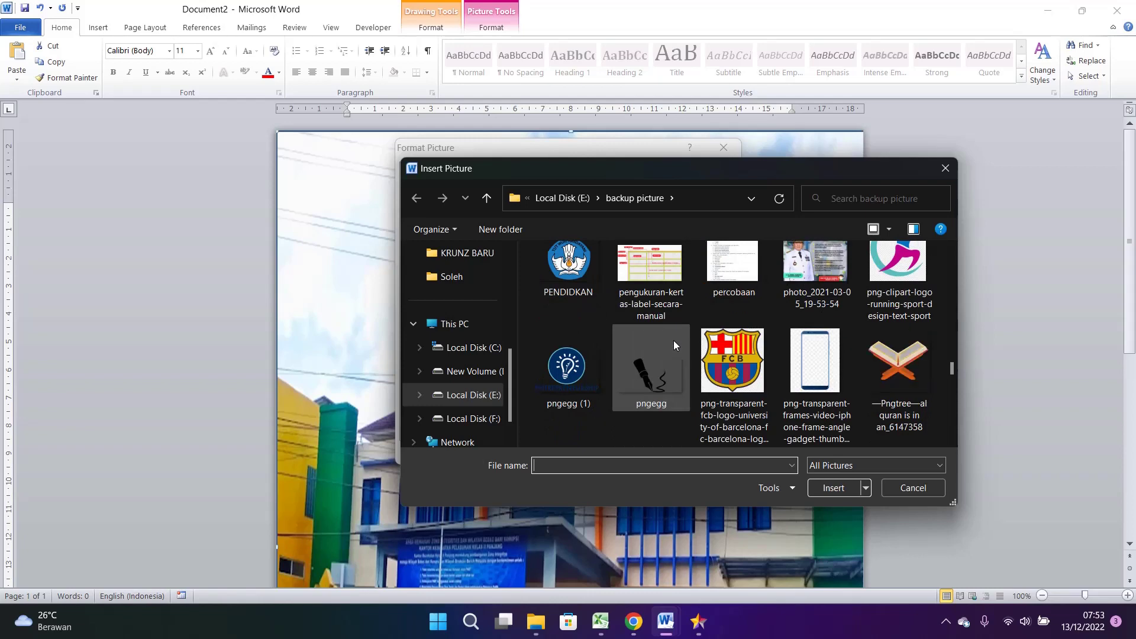
{"action": "scroll", "coordinate": [783, 311], "scroll_direction": "up", "scroll_amount": 1}
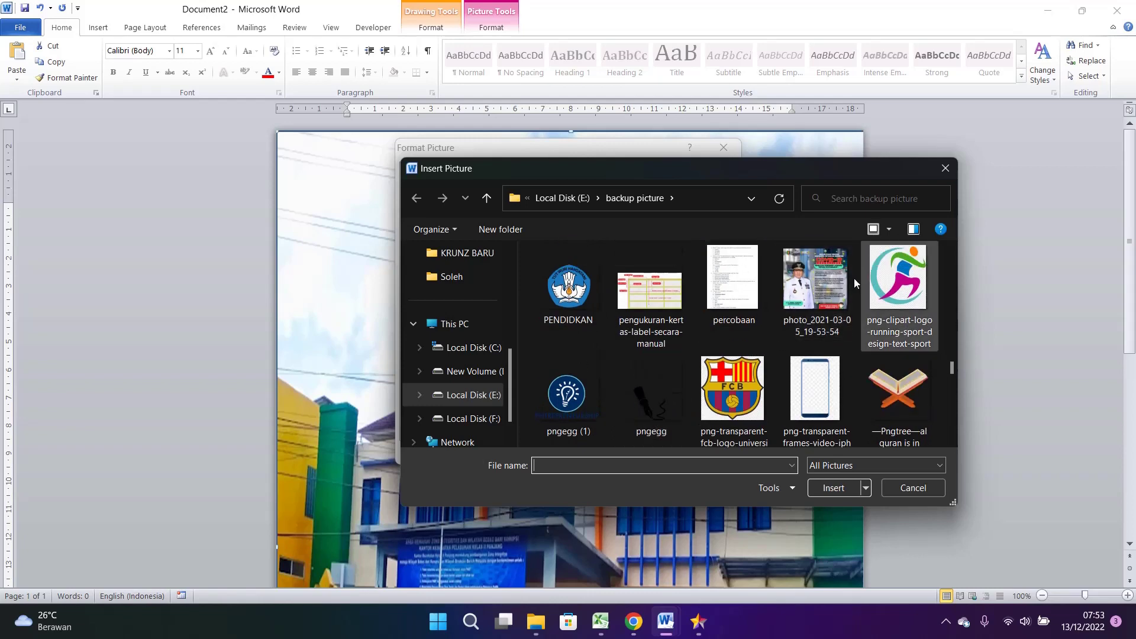
{"action": "left_click", "coordinate": [828, 294]}
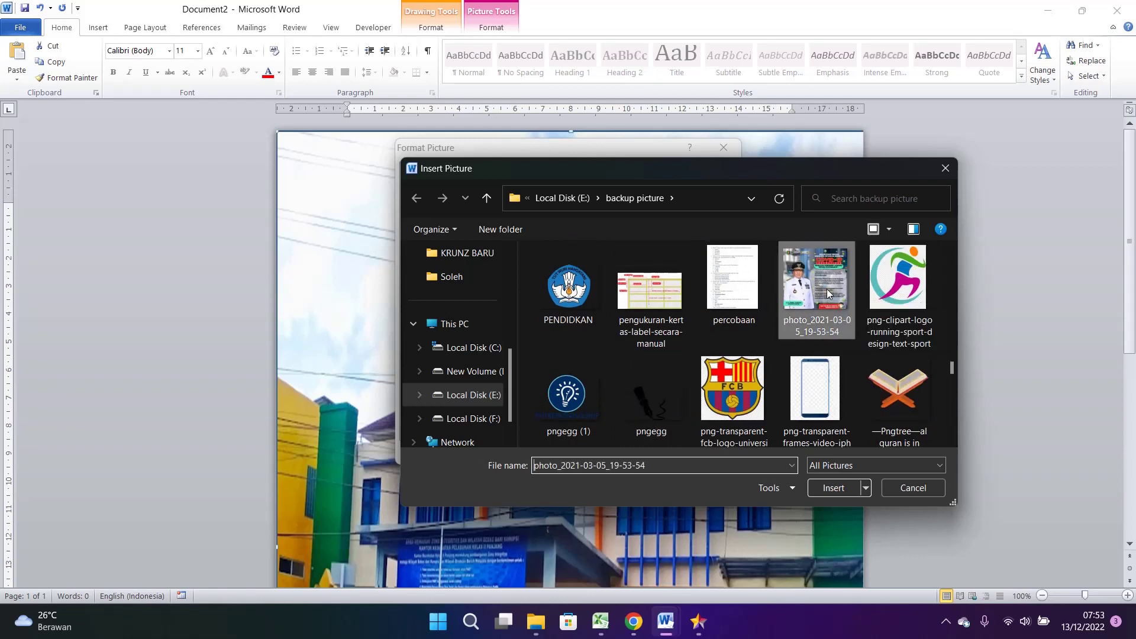
{"action": "left_click", "coordinate": [826, 488]}
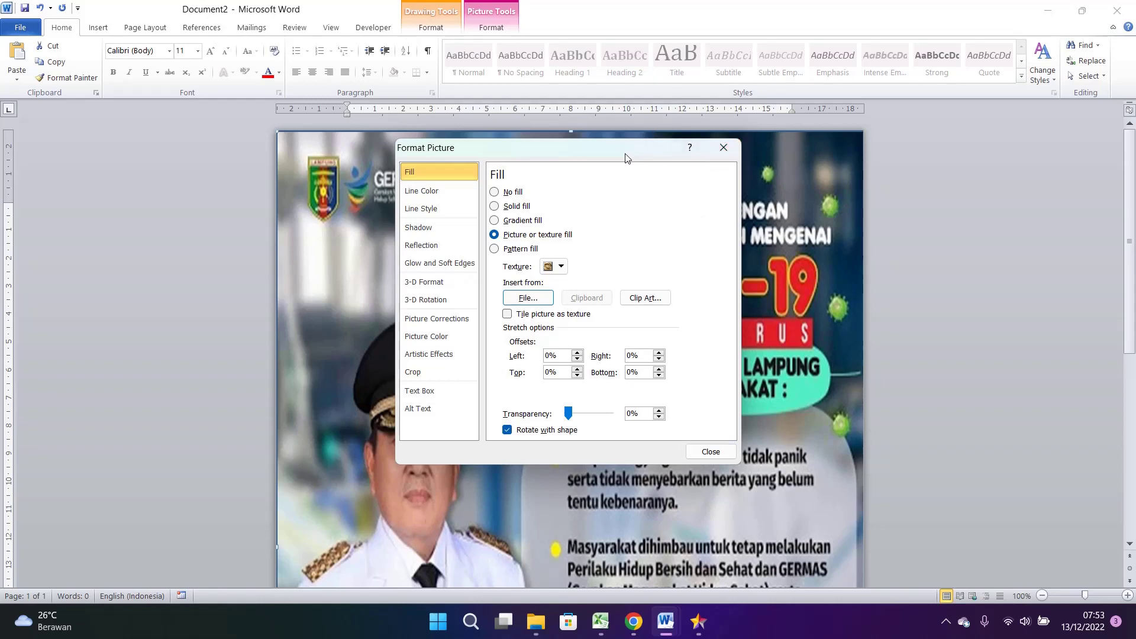
Set the poster fill's transparency to 53% and close the Format Picture dialog.
{"action": "mouse_move", "coordinate": [627, 158]}
{"action": "left_mouse_down"}
{"action": "mouse_move", "coordinate": [414, 157]}
{"action": "mouse_move", "coordinate": [1074, 152]}
{"action": "mouse_move", "coordinate": [1017, 146]}
{"action": "left_mouse_up"}
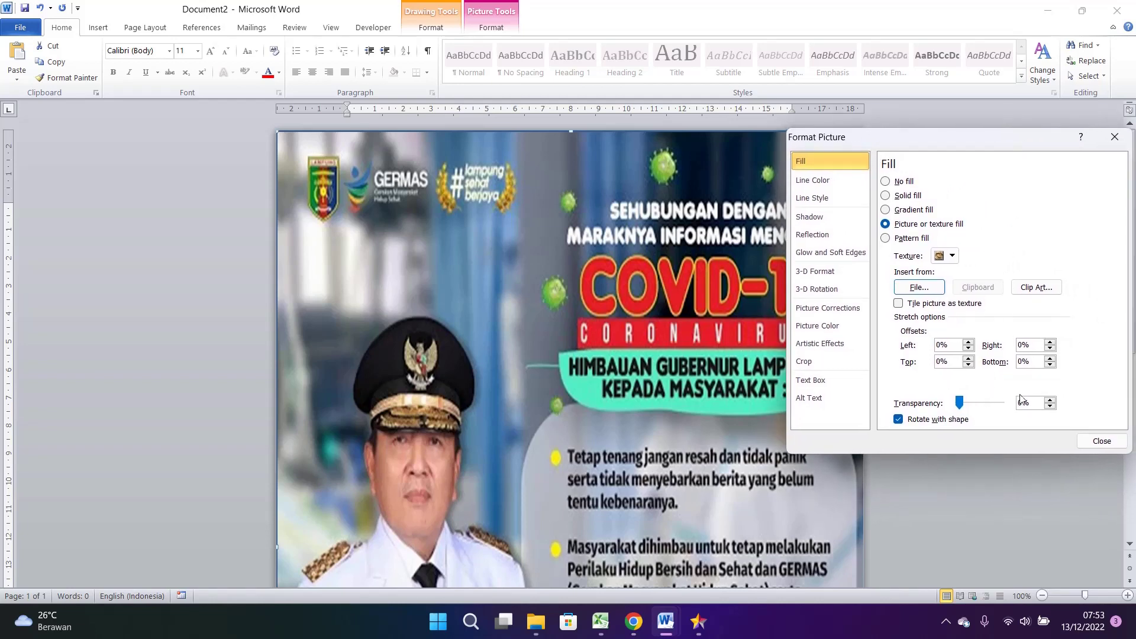
{"action": "left_click_drag", "start_coordinate": [963, 410], "coordinate": [988, 408]}
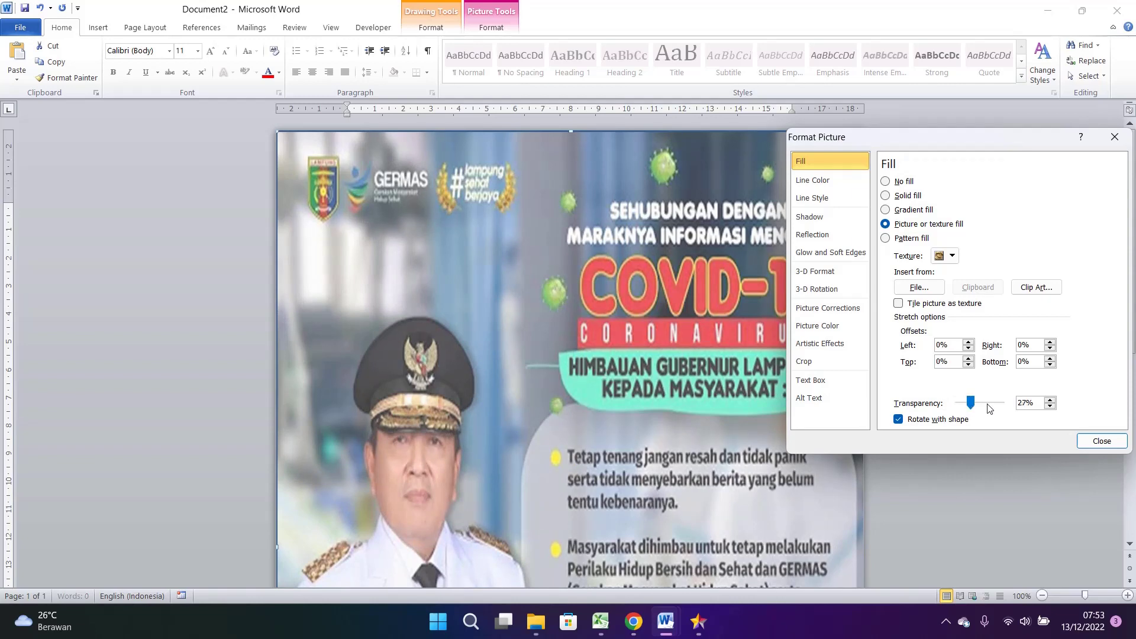
{"action": "left_click", "coordinate": [1051, 400]}
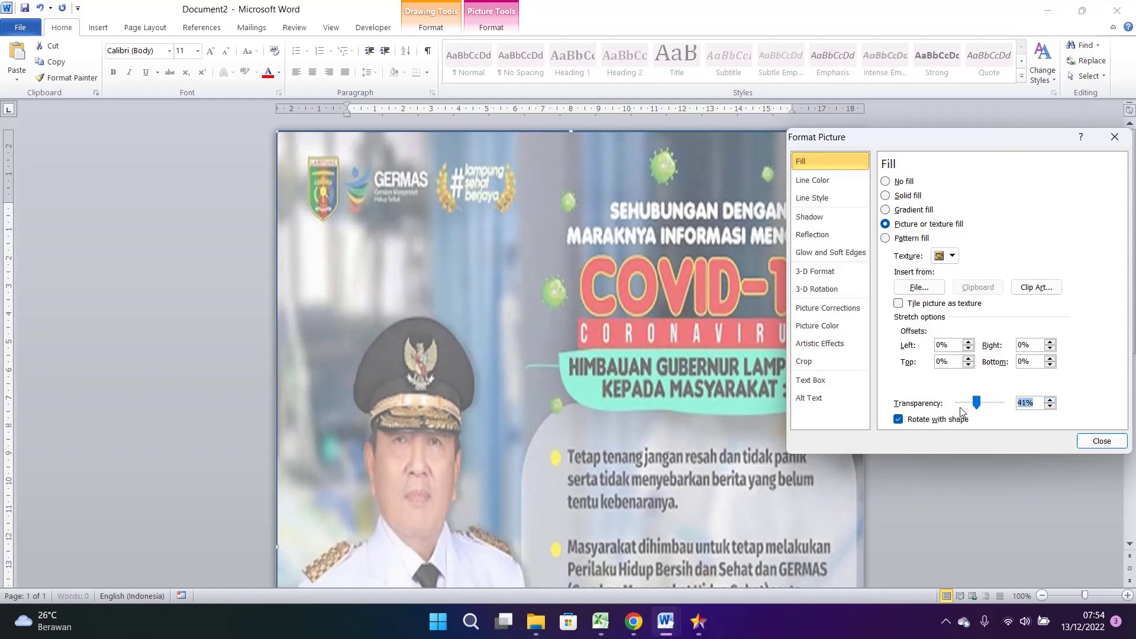
{"action": "left_click", "coordinate": [982, 407]}
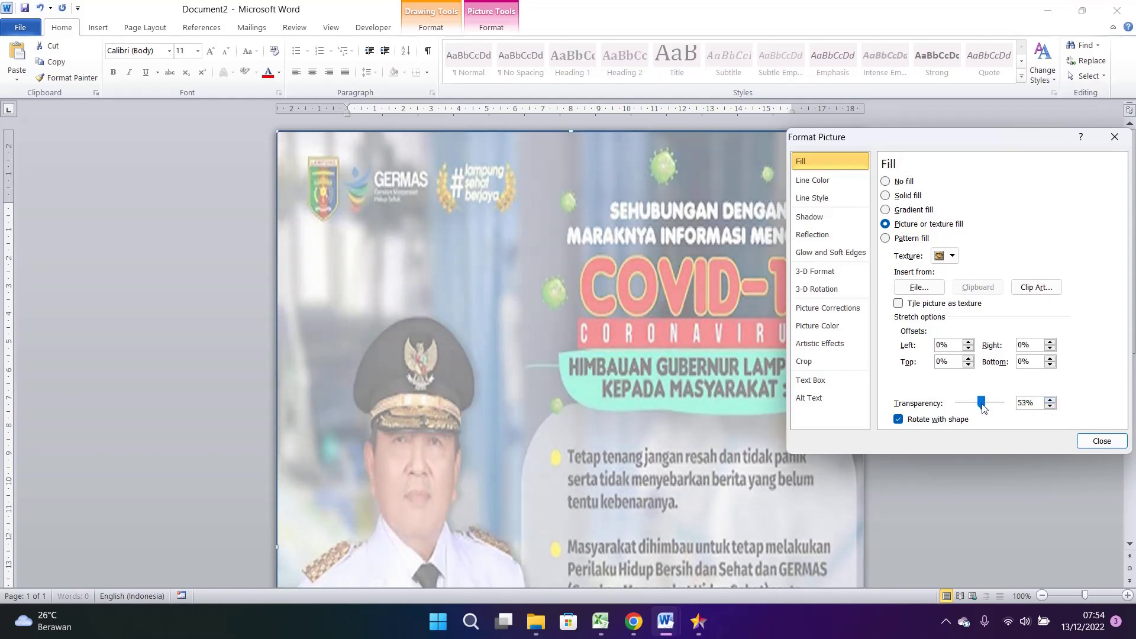
{"action": "left_click_drag", "start_coordinate": [982, 407], "coordinate": [984, 407]}
{"action": "left_click", "coordinate": [1102, 441]}
Reopen Format Shape to recheck the faded poster's fill settings, then close it.
{"action": "right_click", "coordinate": [636, 305]}
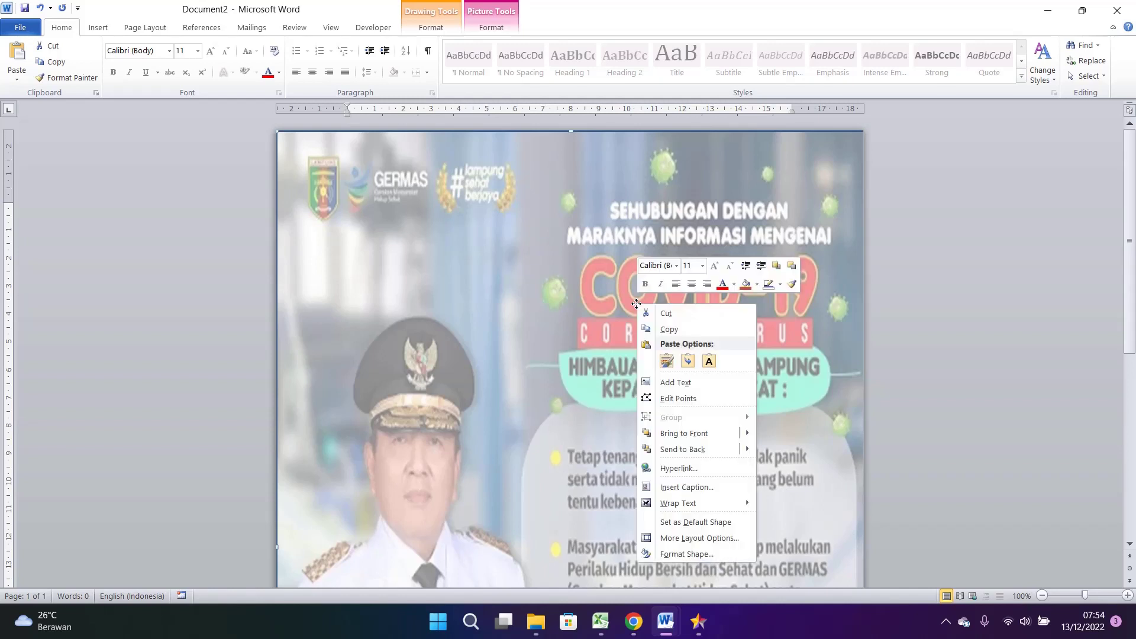
{"action": "left_click", "coordinate": [686, 553]}
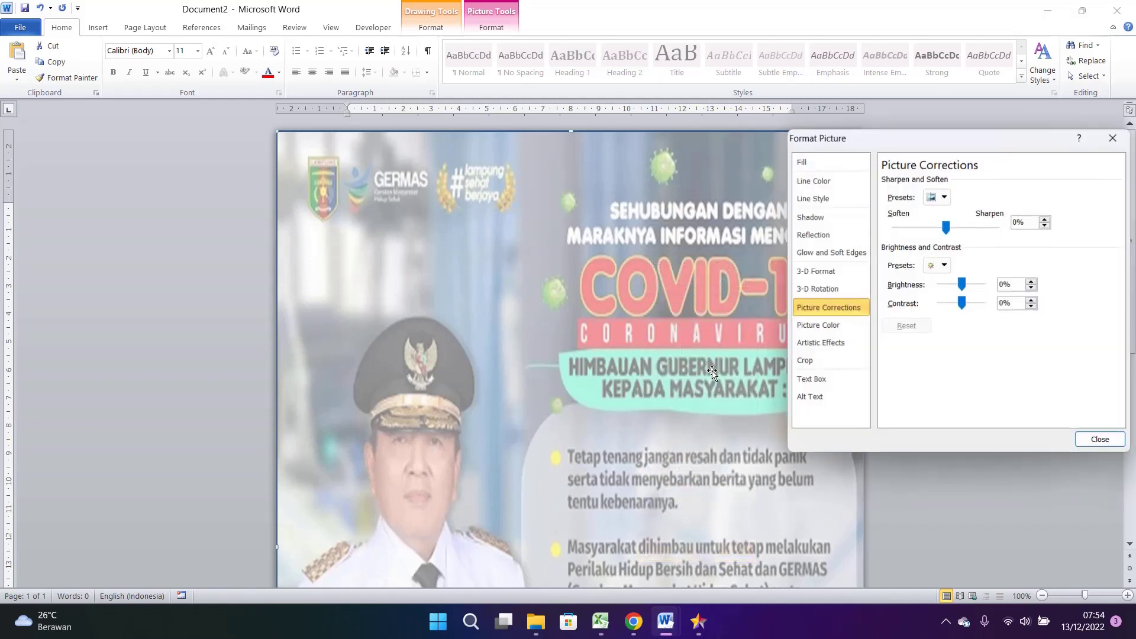
{"action": "left_click", "coordinate": [812, 166]}
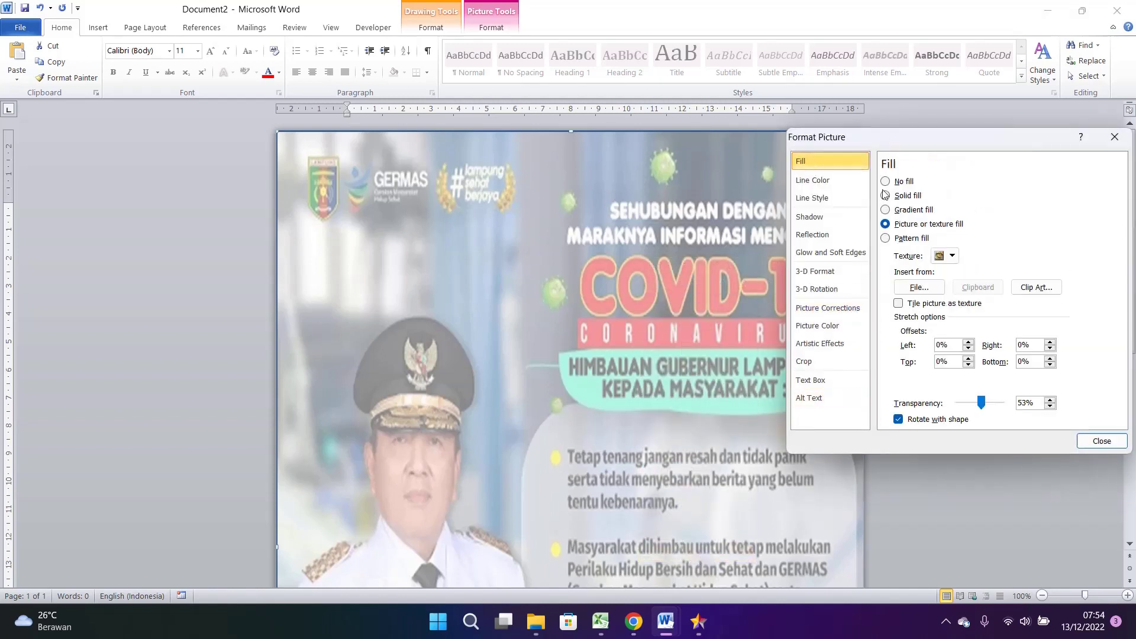
{"action": "left_click", "coordinate": [1102, 440]}
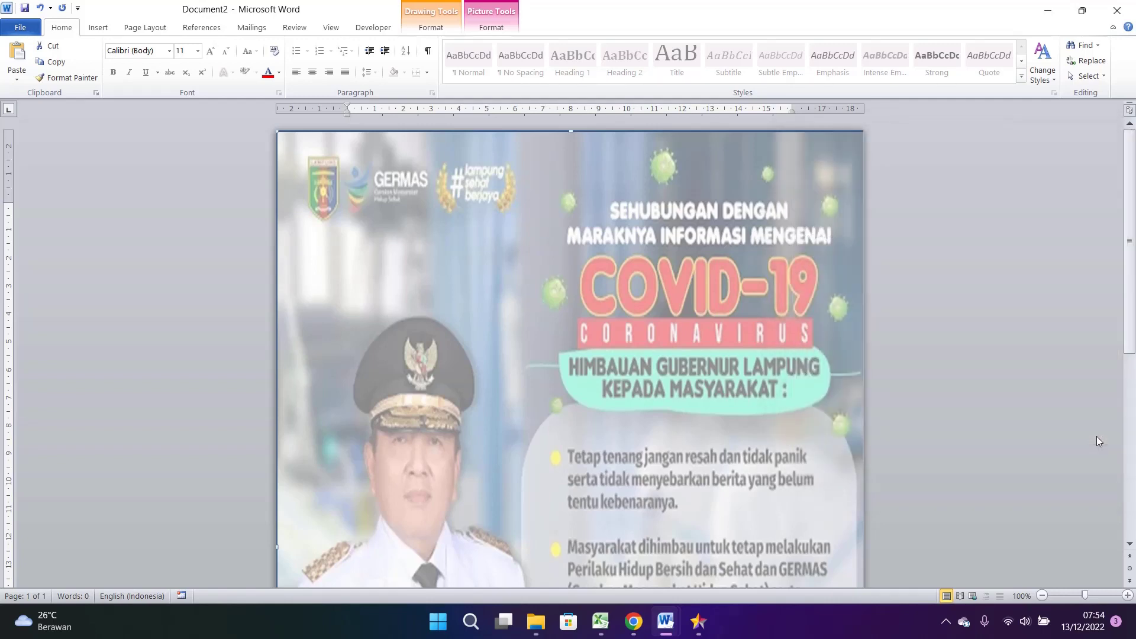
Open the built-in Text Box gallery from the Insert tab.
{"action": "scroll", "coordinate": [701, 393], "scroll_direction": "down", "scroll_amount": 5}
{"action": "scroll", "coordinate": [701, 393], "scroll_direction": "down", "scroll_amount": 4}
{"action": "scroll", "coordinate": [701, 393], "scroll_direction": "up", "scroll_amount": 10}
{"action": "left_click", "coordinate": [99, 28]}
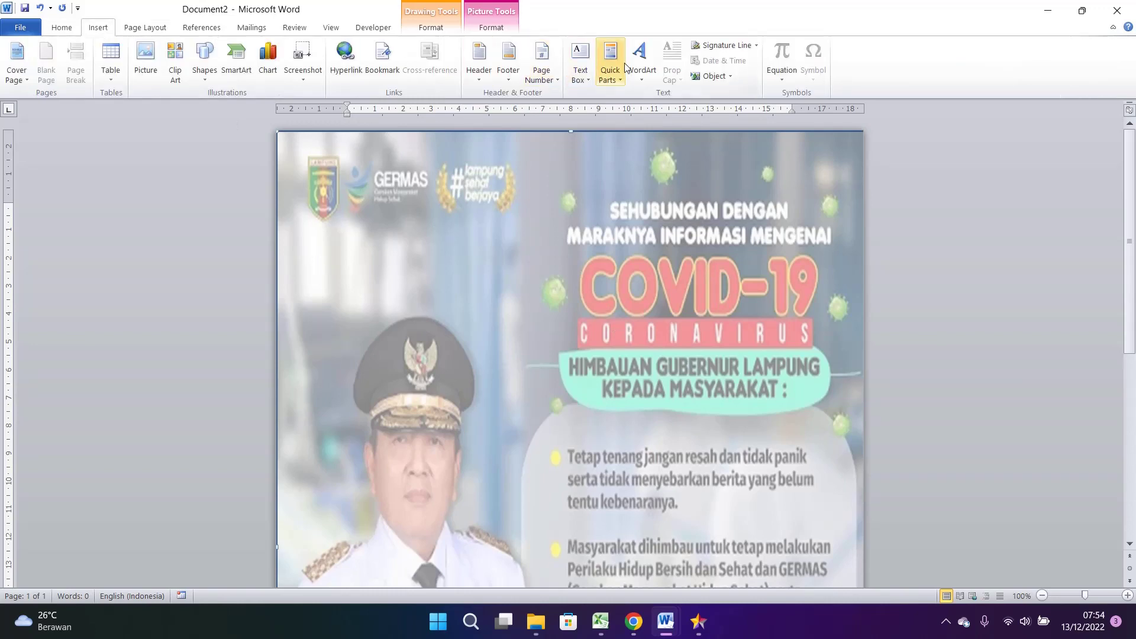
{"action": "left_click", "coordinate": [579, 81]}
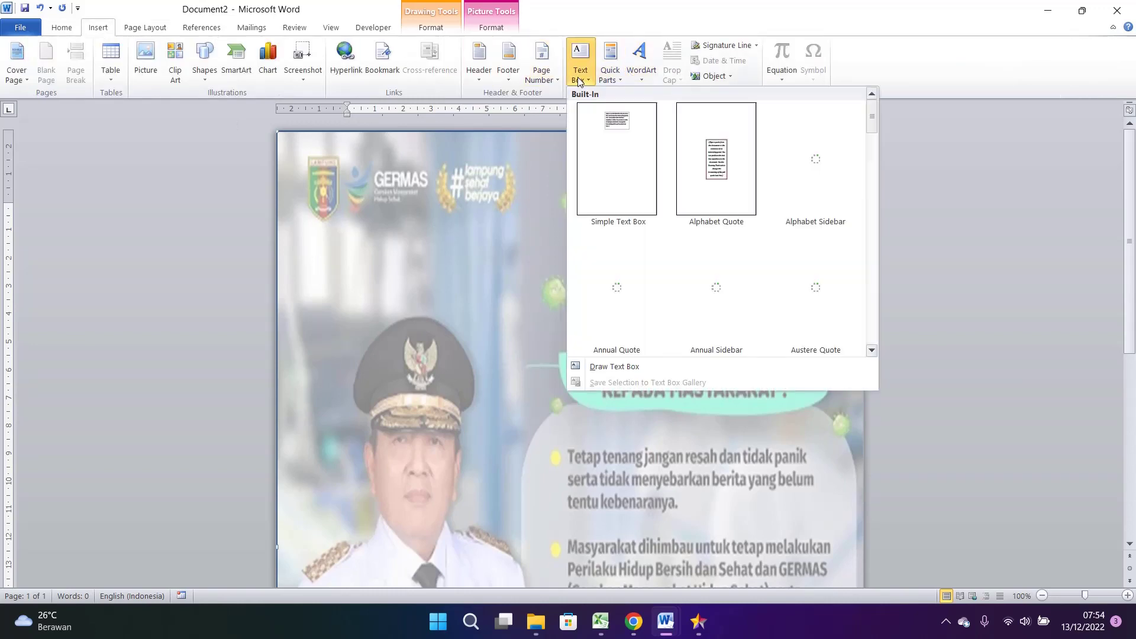
Insert a Simple Text Box with 'Isdhsad asdhuashdu ashduashduhsa' and 'ajsdjasbdjas' on two lines.
{"action": "left_click", "coordinate": [619, 162]}
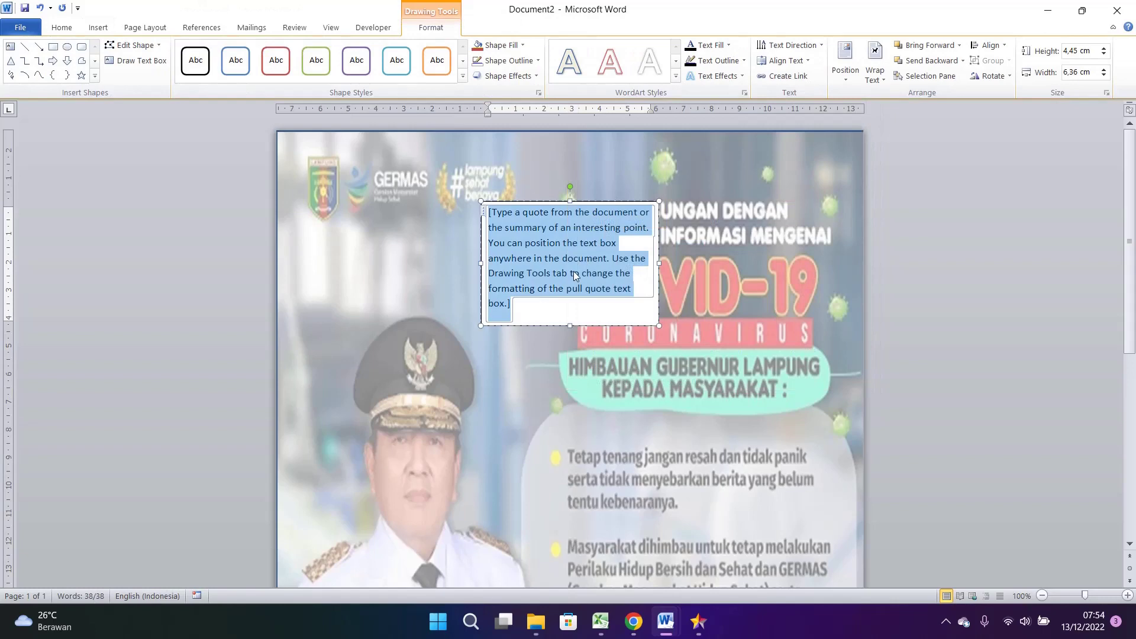
{"action": "type", "text": "Isdhsad"}
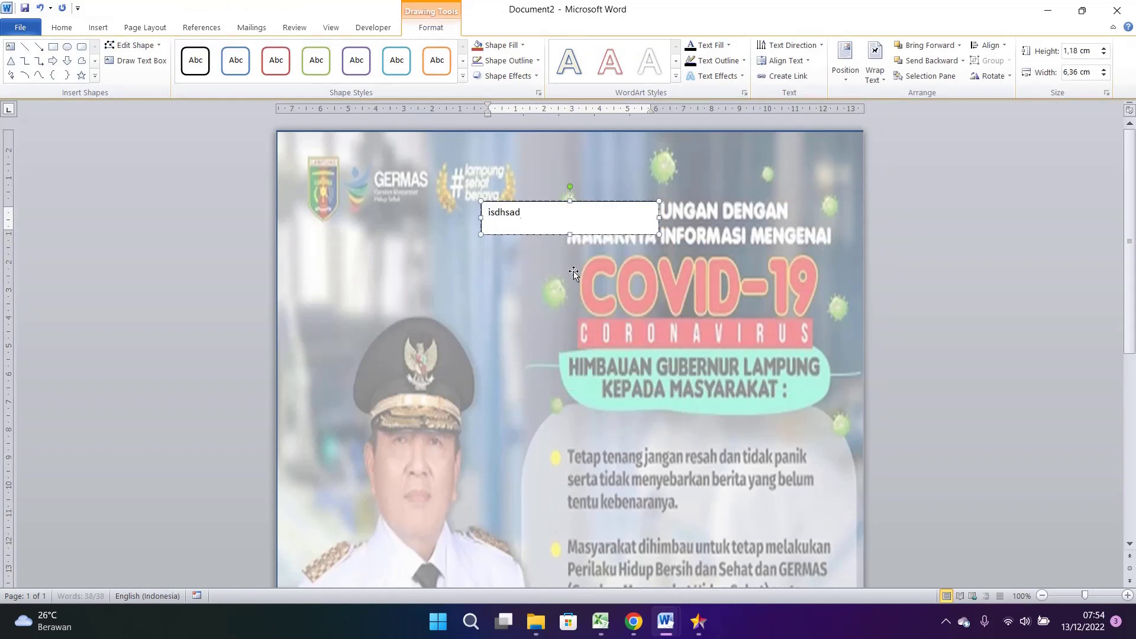
{"action": "type", "text": " asdhuashdu ashduashd"}
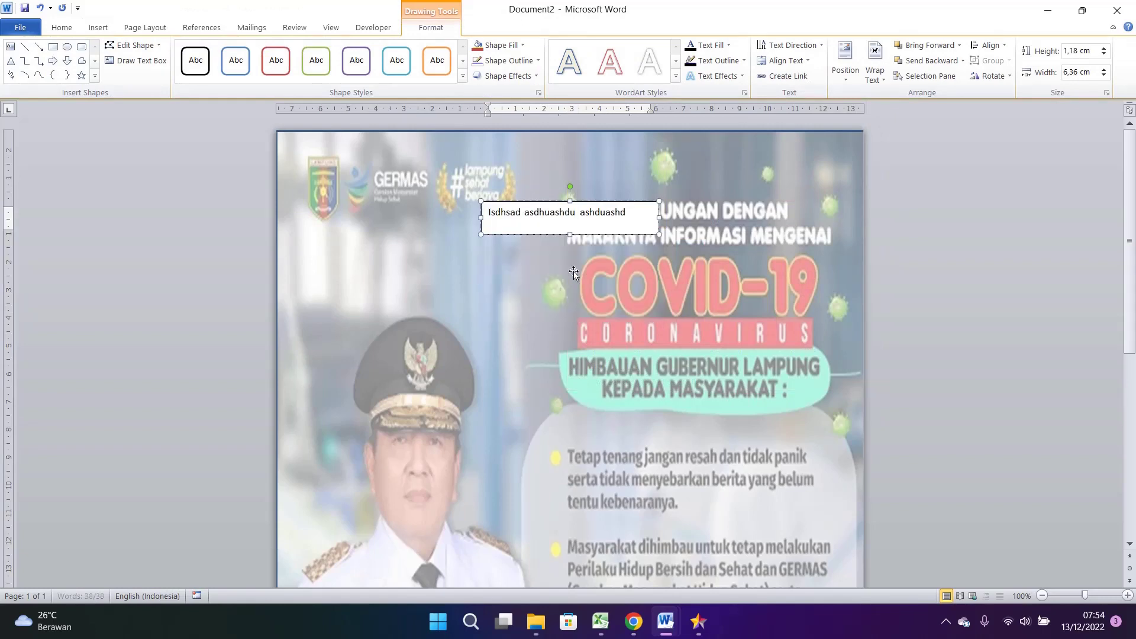
{"action": "type", "text": "uhsa"}
{"action": "key", "text": "Return"}
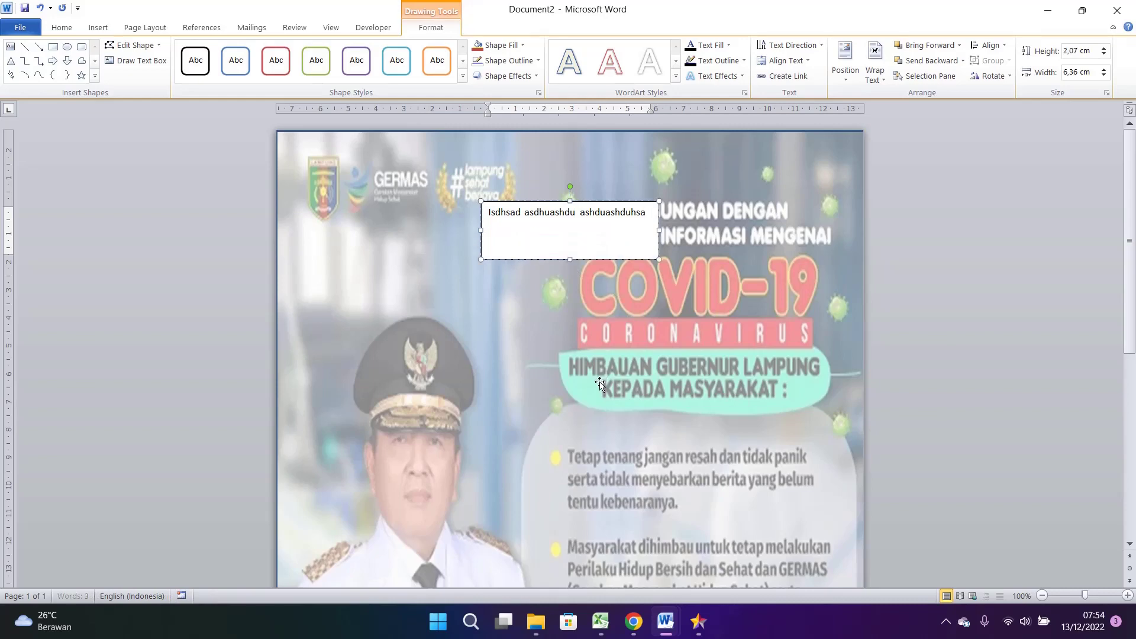
{"action": "type", "text": "ajsdjasbdjas"}
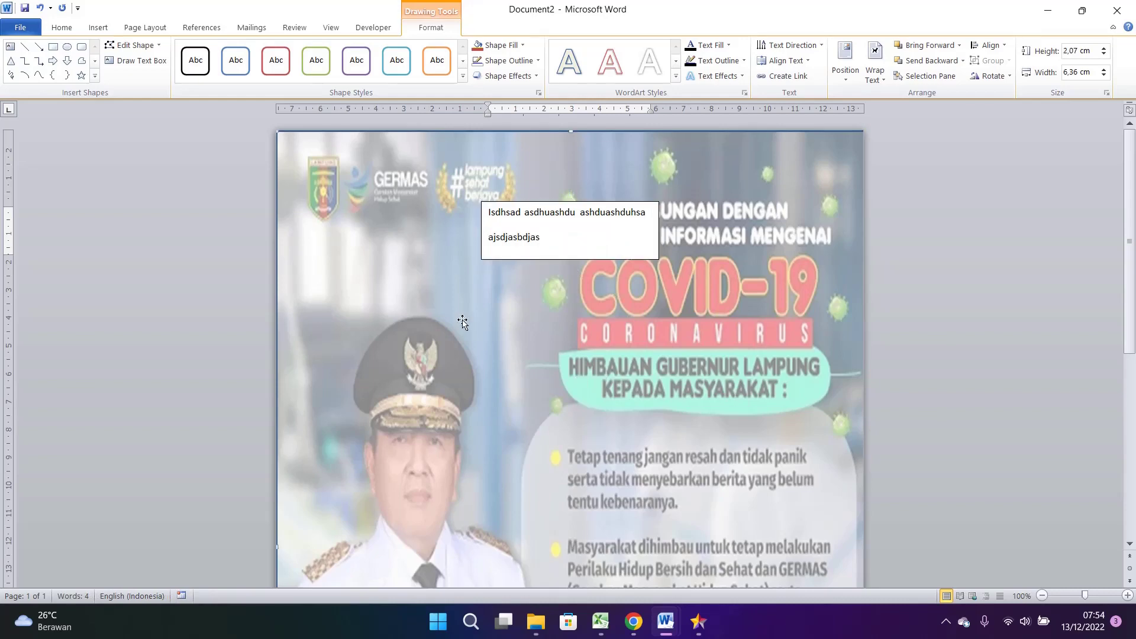
{"action": "left_click", "coordinate": [462, 322]}
{"action": "left_click", "coordinate": [499, 258]}
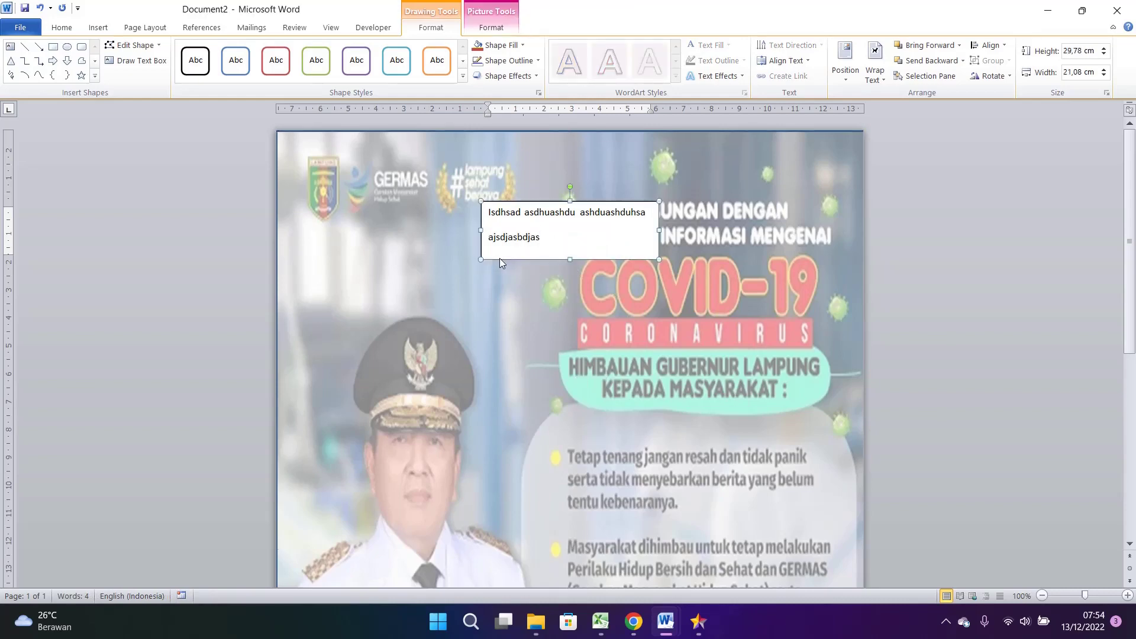
Remove the text box's outline and its white fill.
{"action": "left_click", "coordinate": [497, 62]}
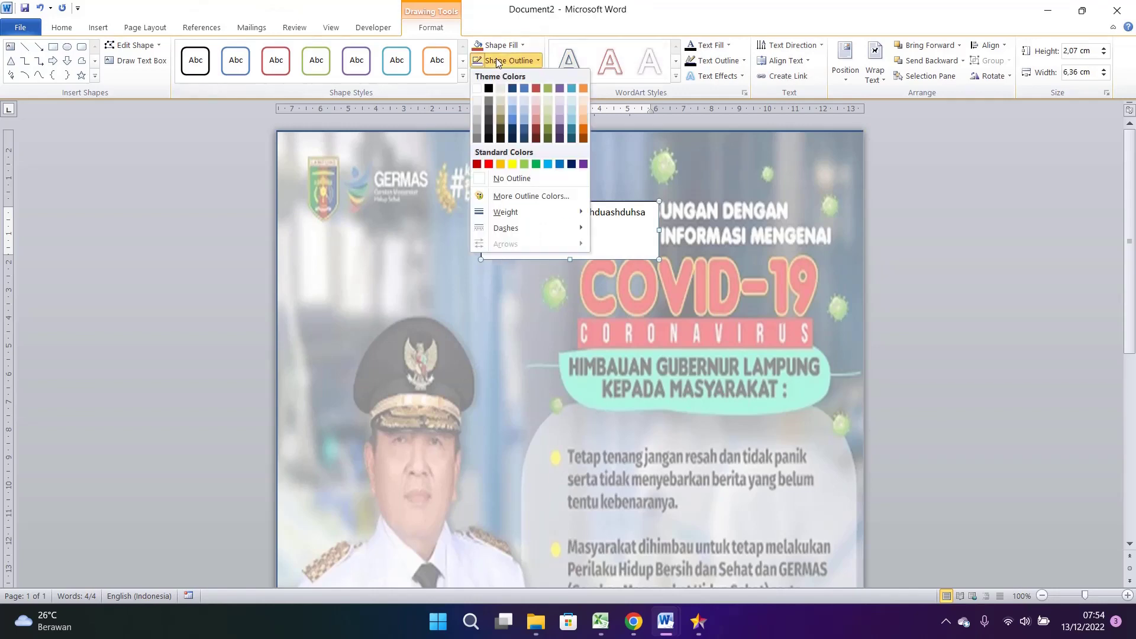
{"action": "left_click", "coordinate": [523, 179]}
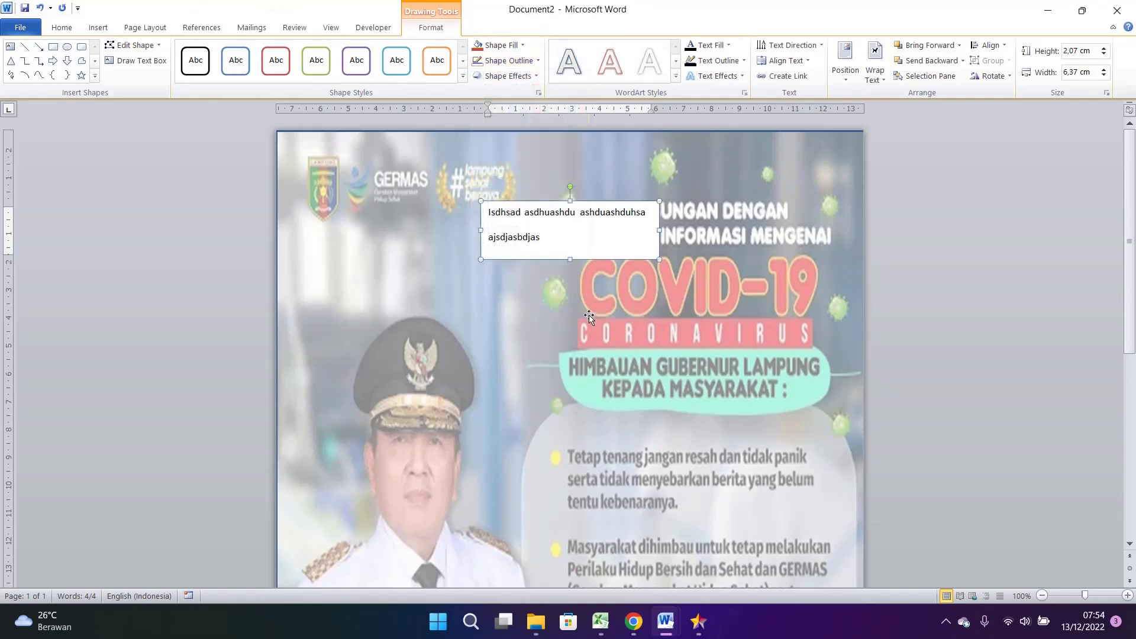
{"action": "left_click", "coordinate": [584, 286]}
{"action": "left_click", "coordinate": [578, 255]}
{"action": "left_click", "coordinate": [522, 46]}
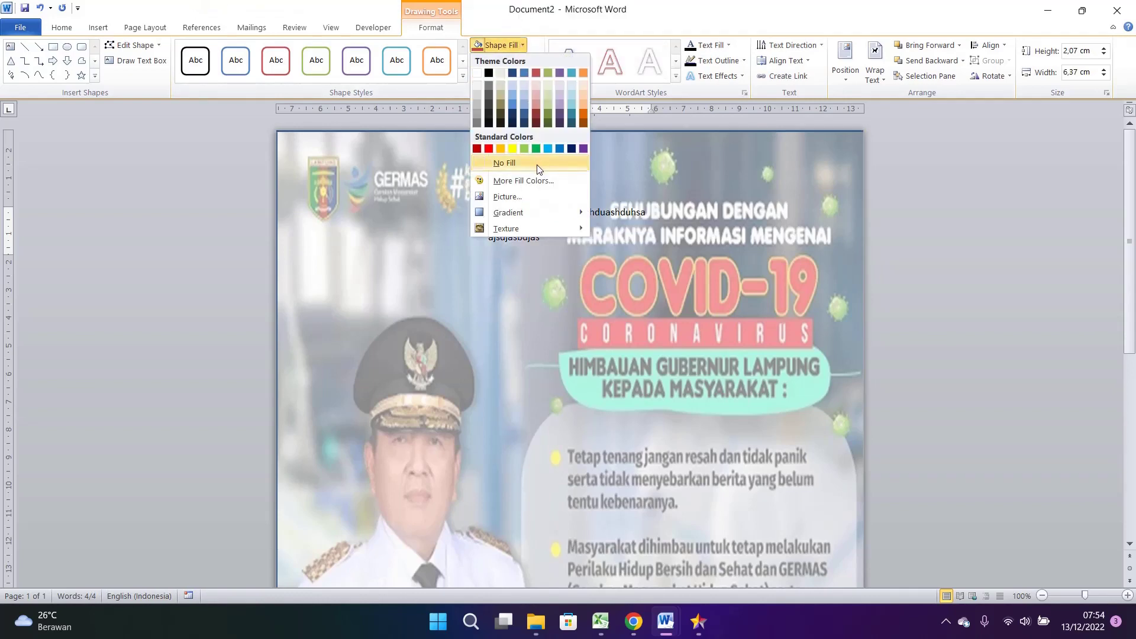
{"action": "left_click", "coordinate": [504, 163]}
Delete the faded poster background photo, leaving the text box on a blank page.
{"action": "left_click", "coordinate": [631, 349]}
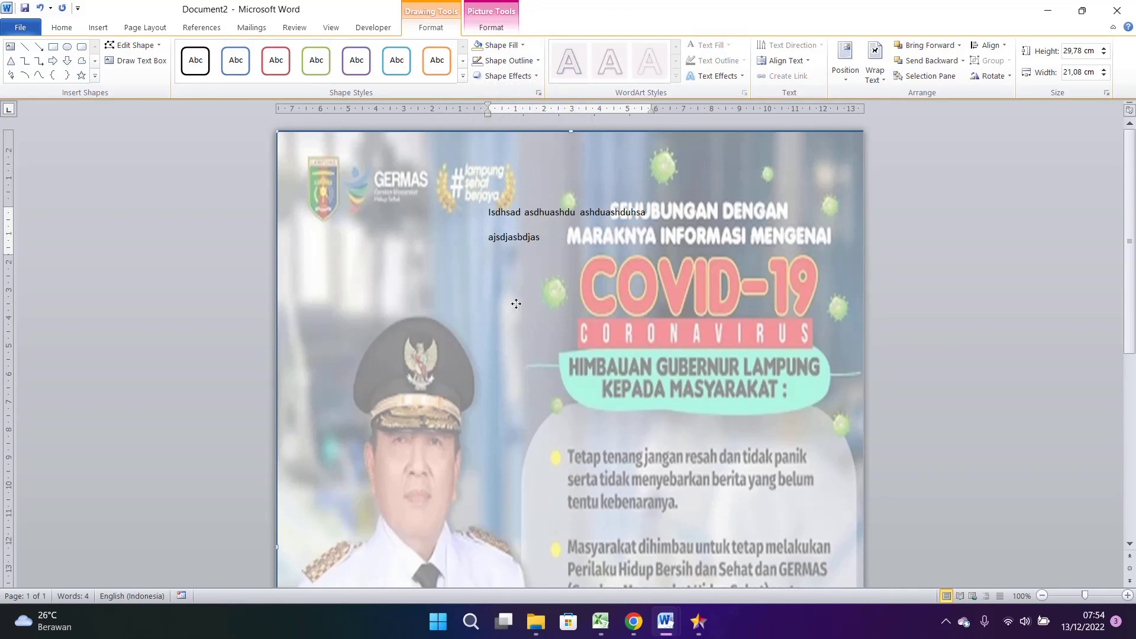
{"action": "key", "text": "Delete"}
{"action": "left_click", "coordinate": [539, 213]}
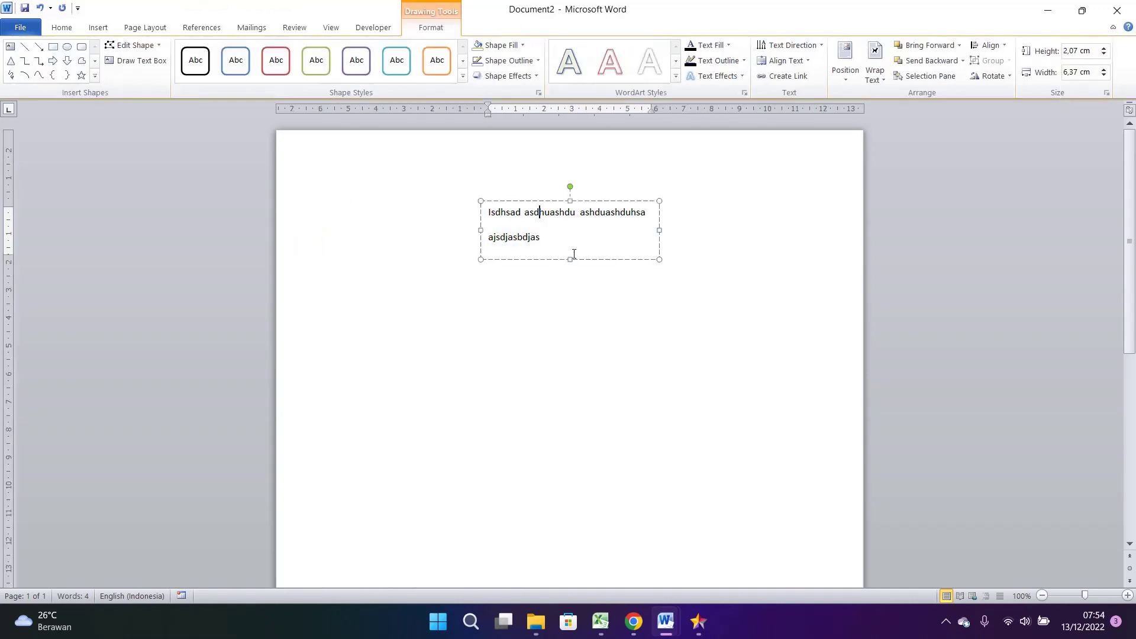
Delete the text box and open the Watermark gallery on the Page Layout tab.
{"action": "left_click", "coordinate": [546, 260]}
{"action": "key", "text": "Delete"}
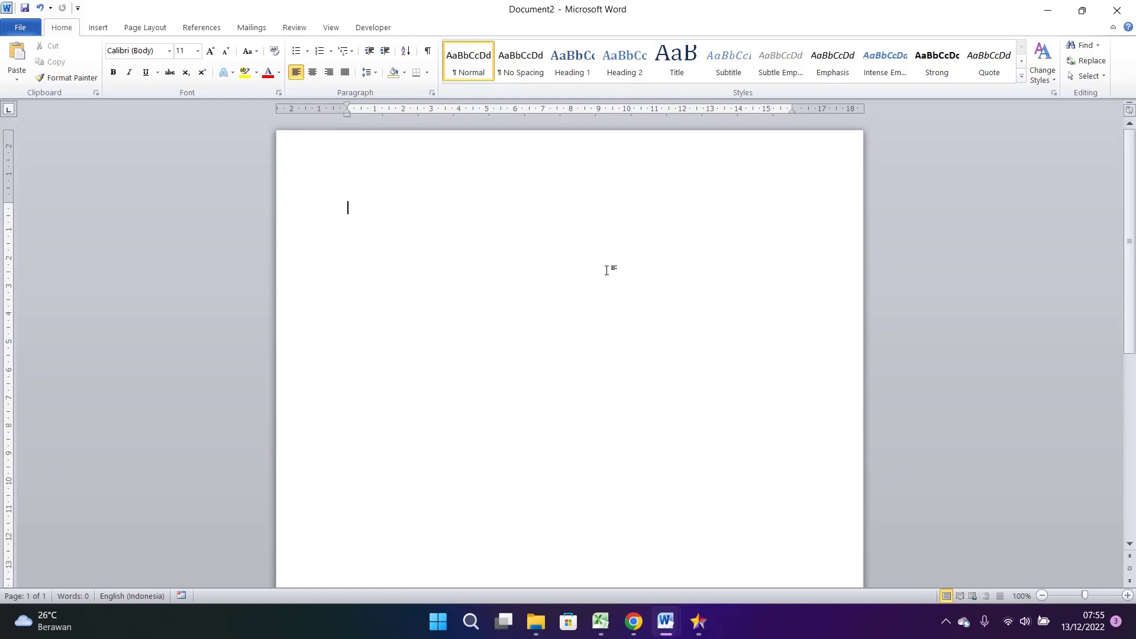
{"action": "left_click", "coordinate": [99, 27]}
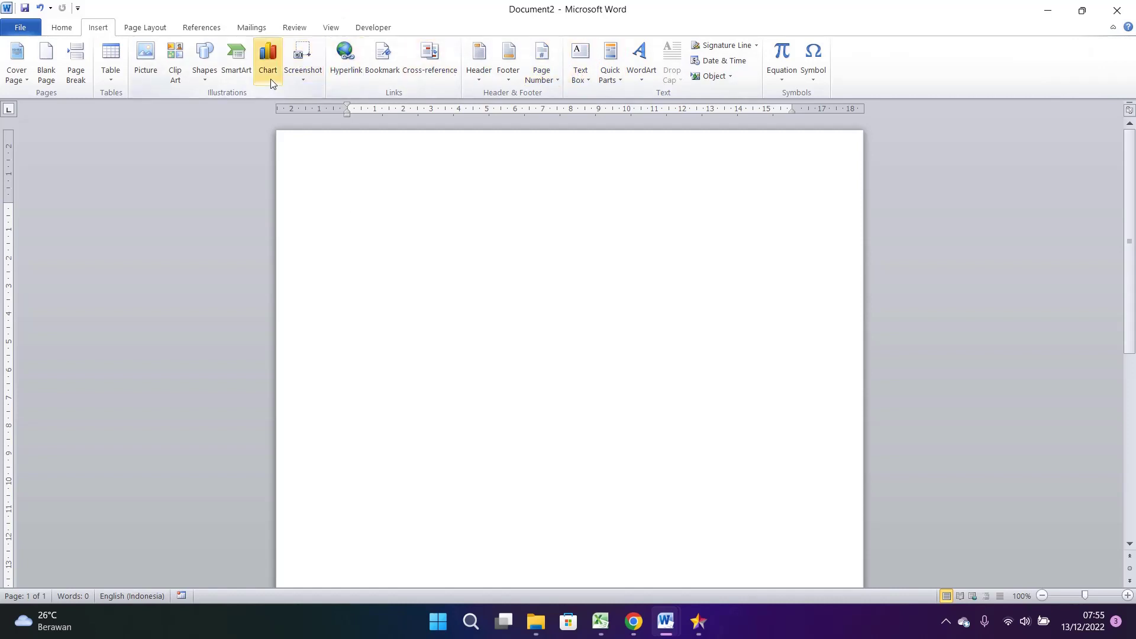
{"action": "left_click", "coordinate": [133, 29]}
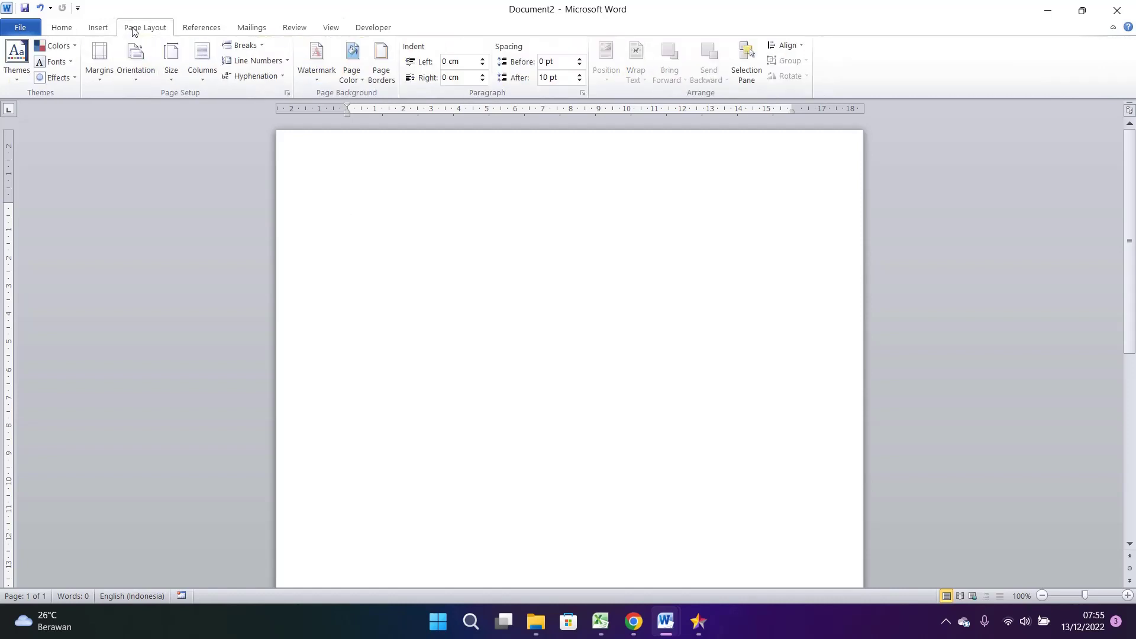
{"action": "left_click", "coordinate": [326, 81]}
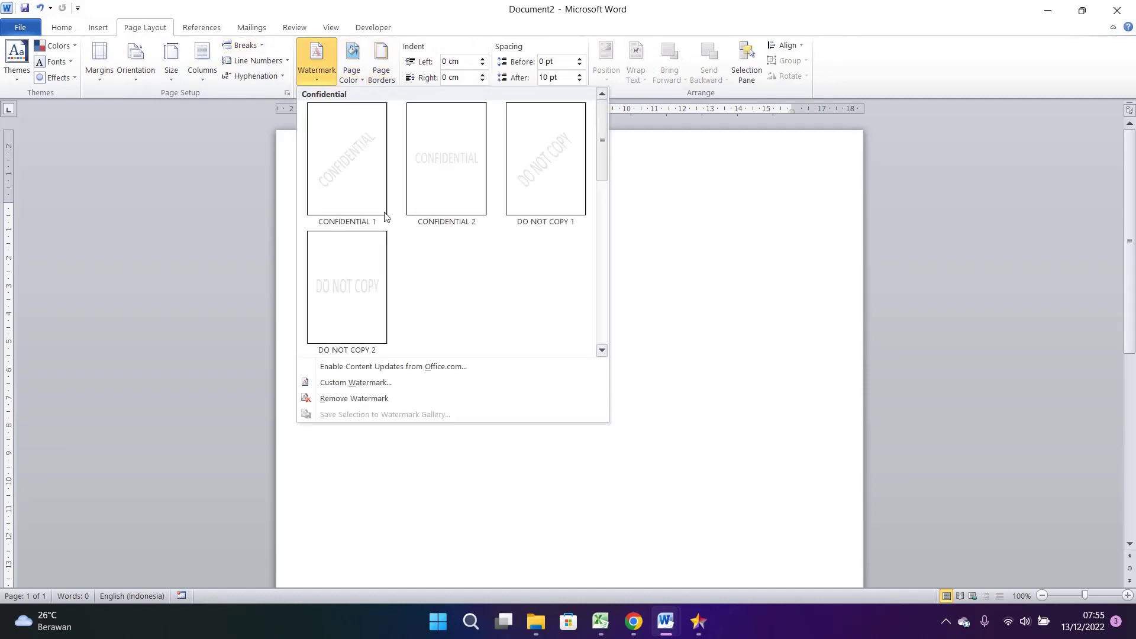
Add a custom picture watermark from 1200px-Lille_OSC_2018_logo.svg.png with Washout on.
{"action": "left_click", "coordinate": [353, 382]}
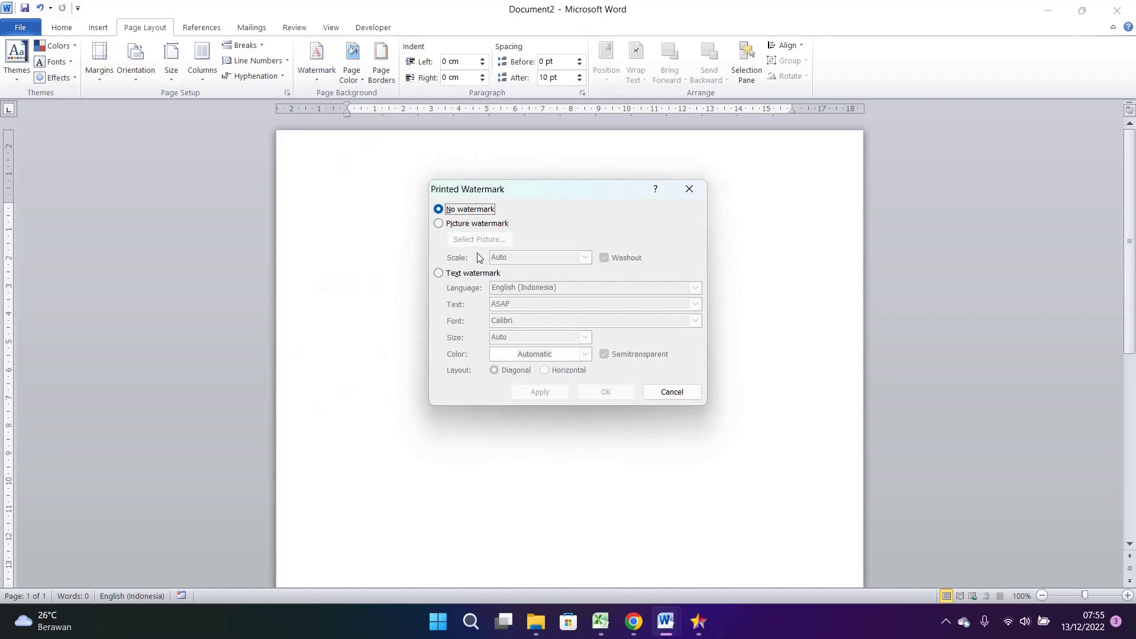
{"action": "left_click", "coordinate": [474, 223]}
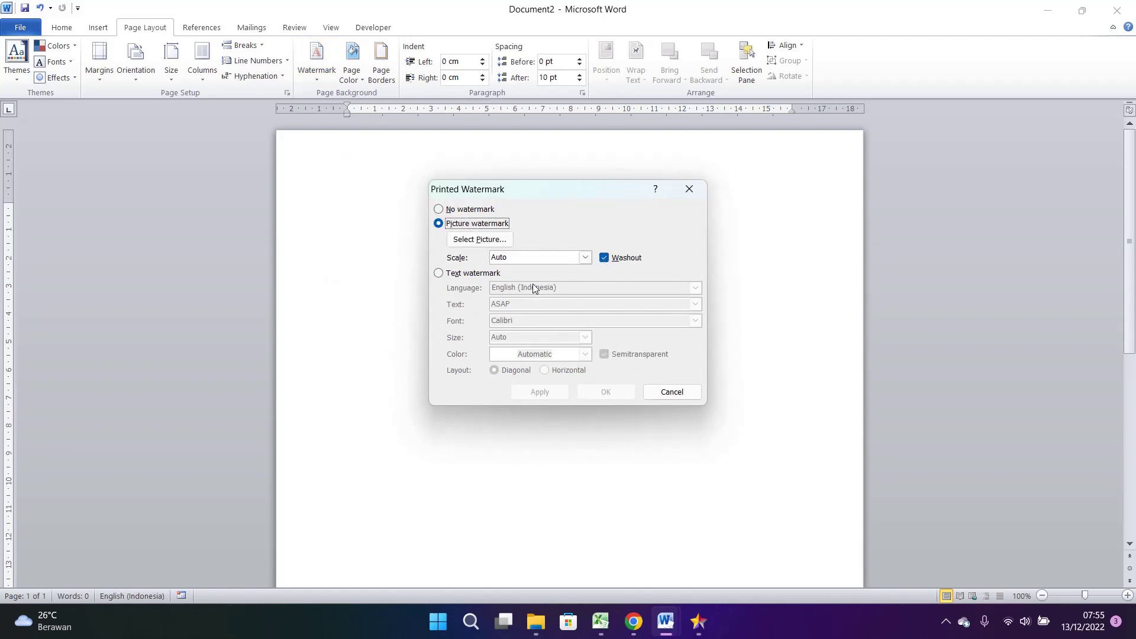
{"action": "left_click", "coordinate": [494, 243]}
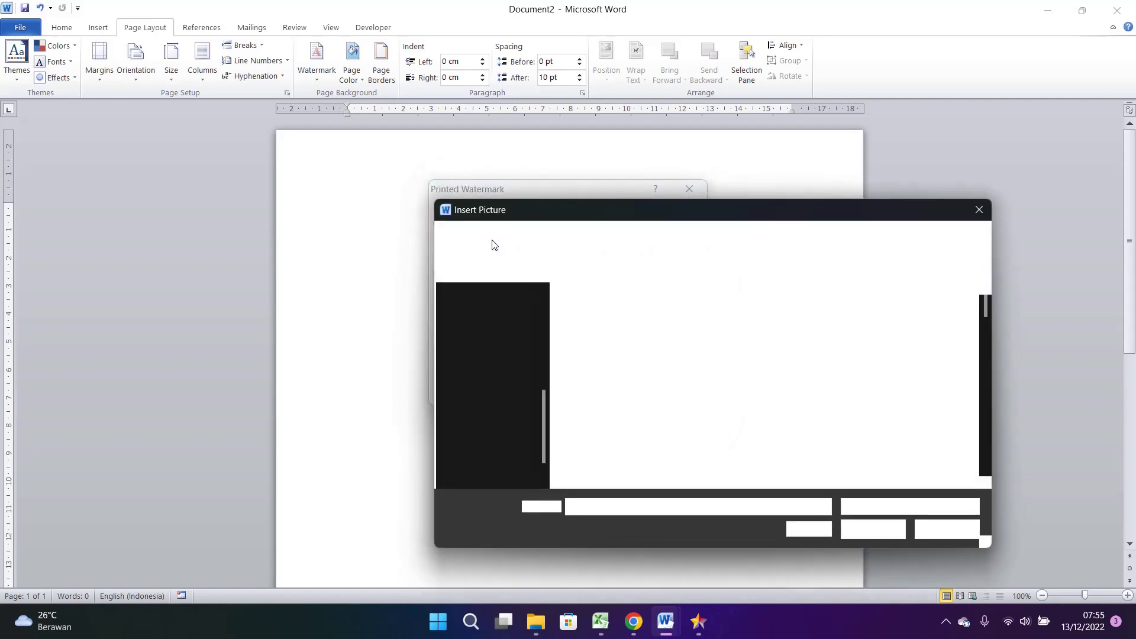
{"action": "scroll", "coordinate": [669, 387], "scroll_direction": "down", "scroll_amount": 3}
{"action": "scroll", "coordinate": [670, 387], "scroll_direction": "down", "scroll_amount": 3}
{"action": "scroll", "coordinate": [670, 387], "scroll_direction": "down", "scroll_amount": 2}
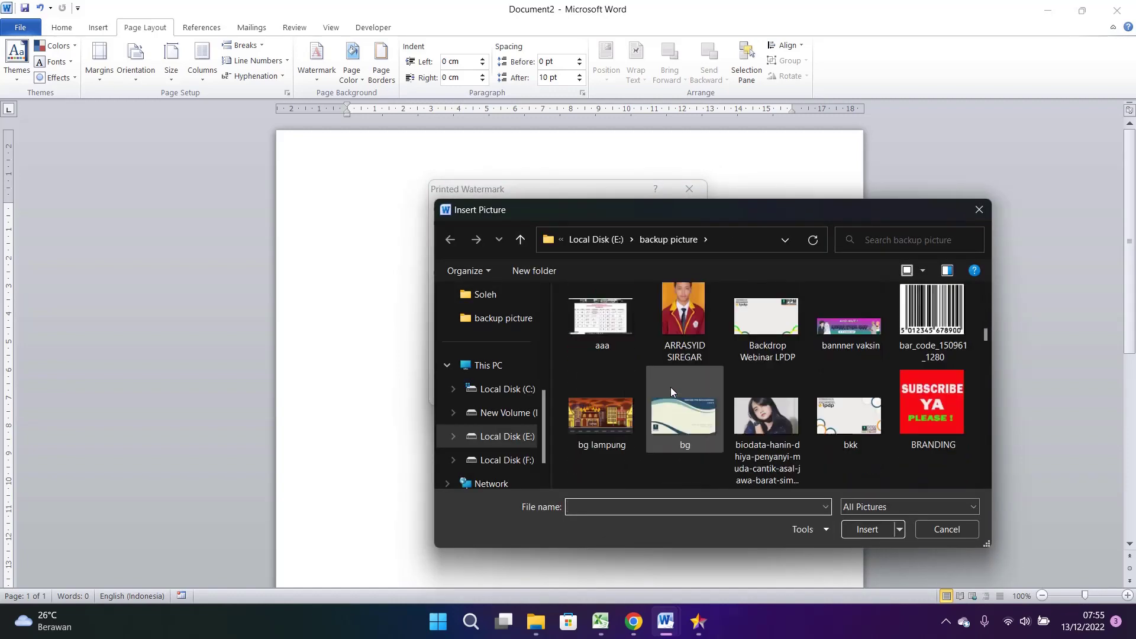
{"action": "scroll", "coordinate": [671, 388], "scroll_direction": "up", "scroll_amount": 2}
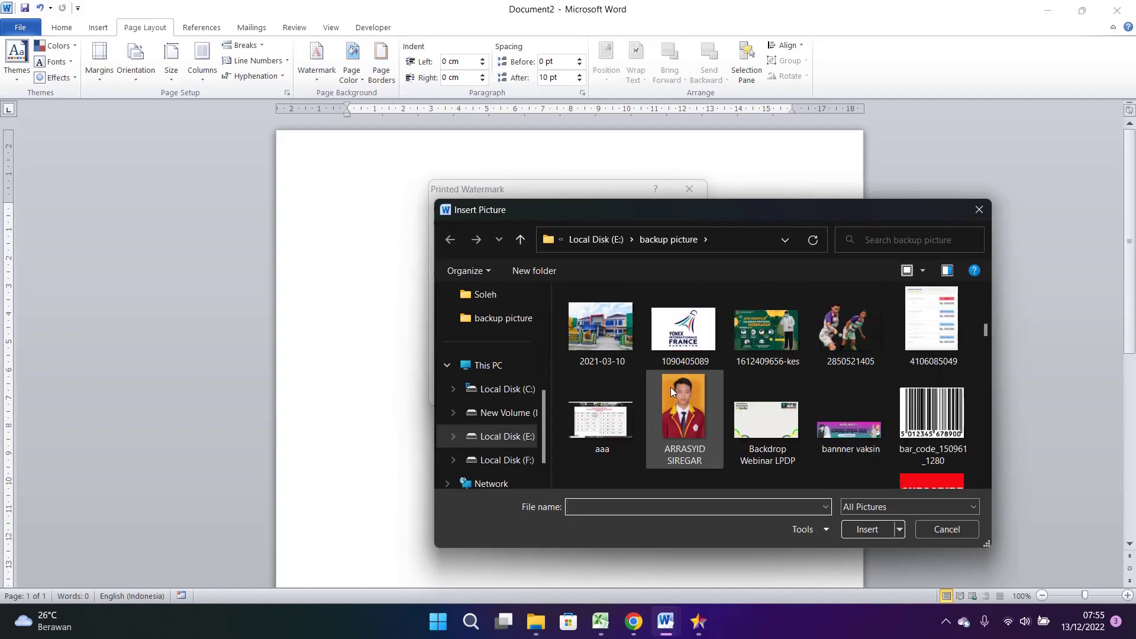
{"action": "scroll", "coordinate": [671, 388], "scroll_direction": "up", "scroll_amount": 2}
{"action": "scroll", "coordinate": [670, 388], "scroll_direction": "up", "scroll_amount": 2}
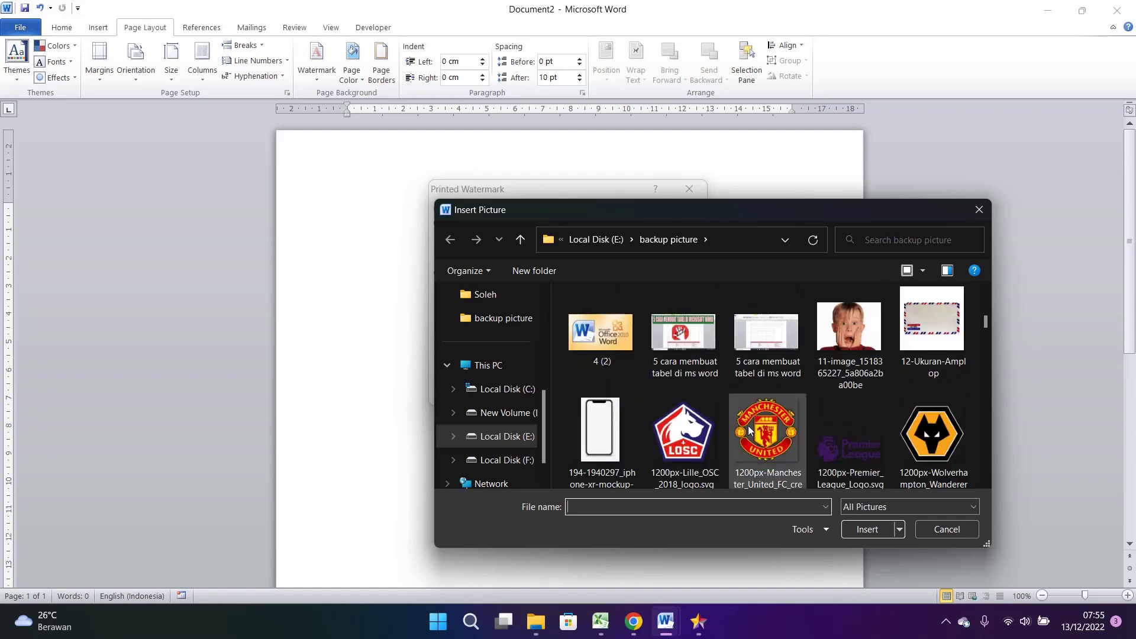
{"action": "double_click", "coordinate": [700, 443]}
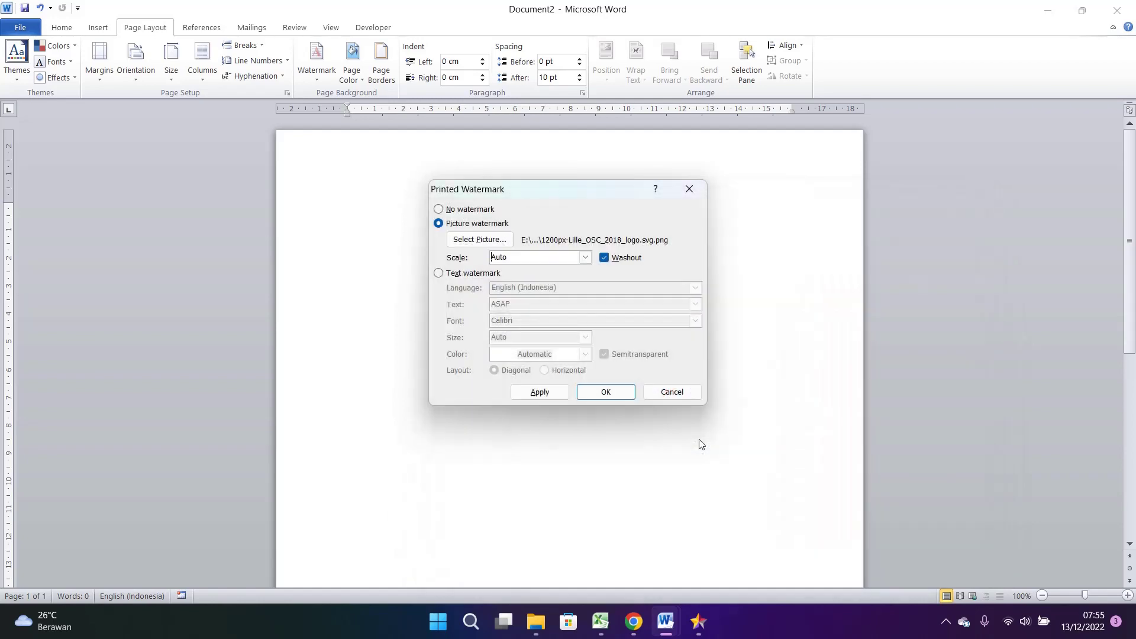
{"action": "left_click", "coordinate": [589, 393]}
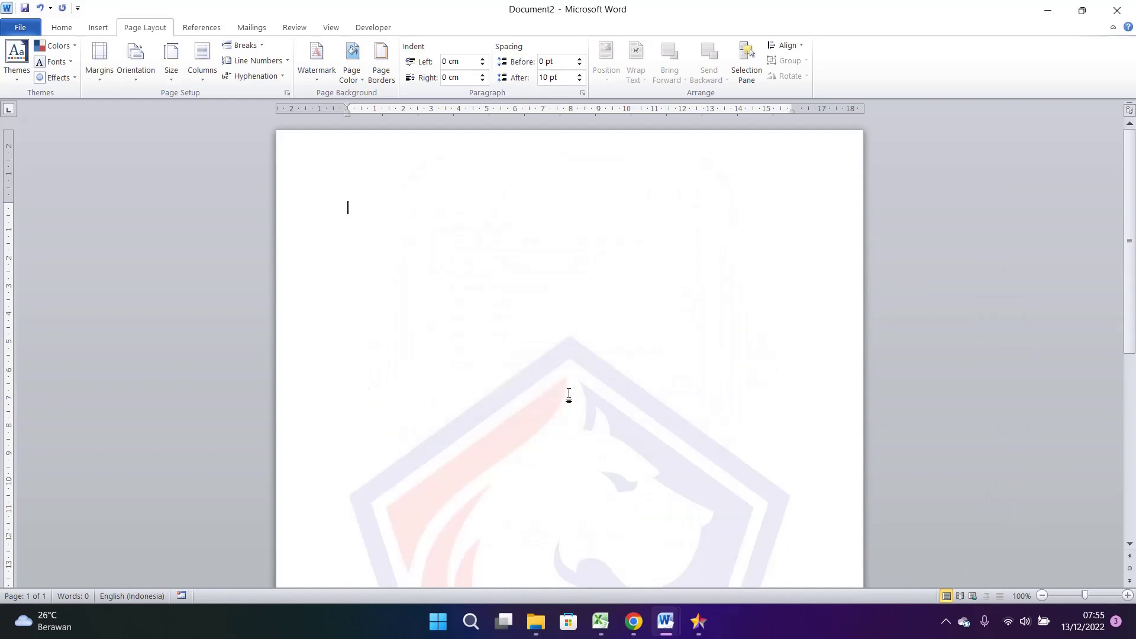
Type the sample line 'Hsadhasd jasdbjas suadgasd' at the top of the page above the faded LOSC logo.
{"action": "scroll", "coordinate": [639, 391], "scroll_direction": "down", "scroll_amount": 8}
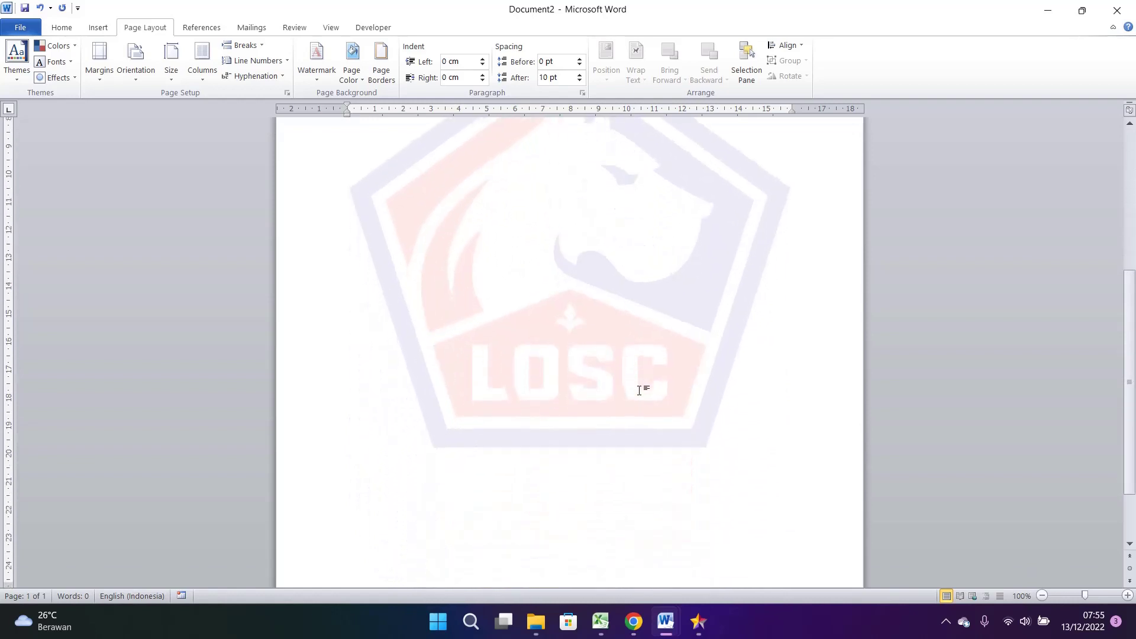
{"action": "scroll", "coordinate": [580, 289], "scroll_direction": "up", "scroll_amount": 4}
{"action": "scroll", "coordinate": [580, 288], "scroll_direction": "up", "scroll_amount": 2}
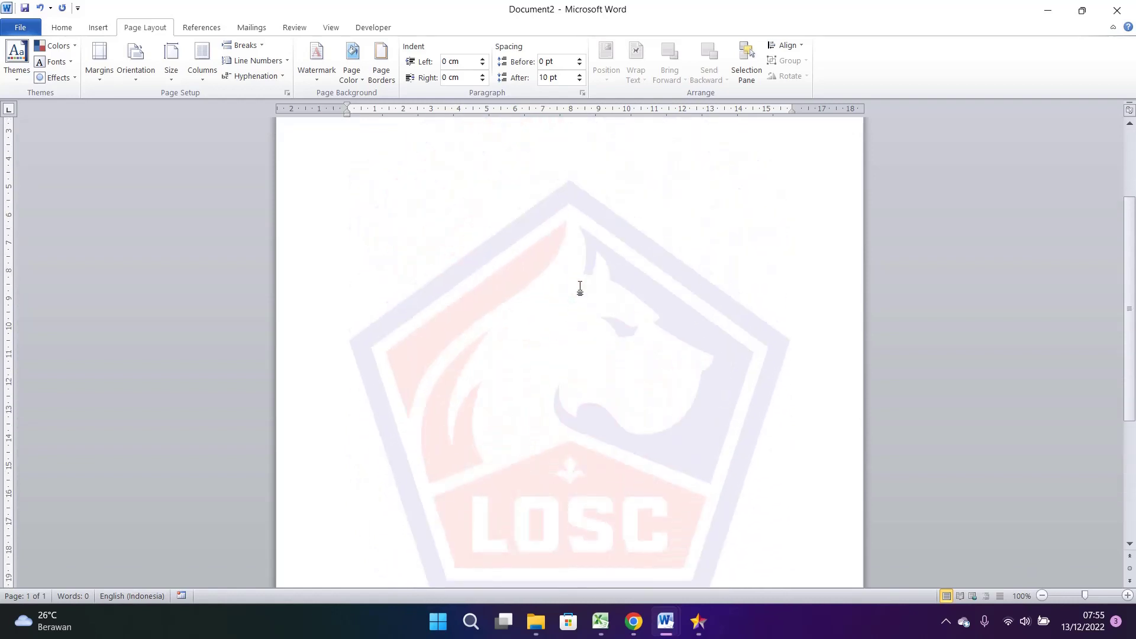
{"action": "scroll", "coordinate": [580, 289], "scroll_direction": "up", "scroll_amount": 1}
{"action": "scroll", "coordinate": [580, 288], "scroll_direction": "down", "scroll_amount": 5}
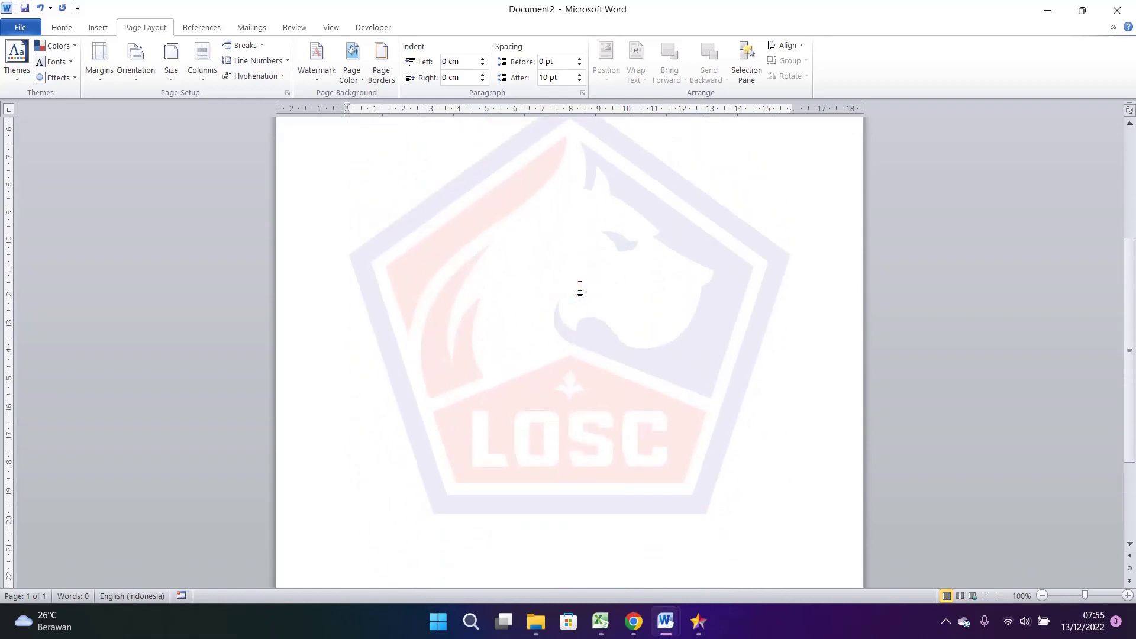
{"action": "scroll", "coordinate": [580, 289], "scroll_direction": "up", "scroll_amount": 7}
{"action": "scroll", "coordinate": [580, 289], "scroll_direction": "down", "scroll_amount": 10}
{"action": "scroll", "coordinate": [580, 288], "scroll_direction": "up", "scroll_amount": 10}
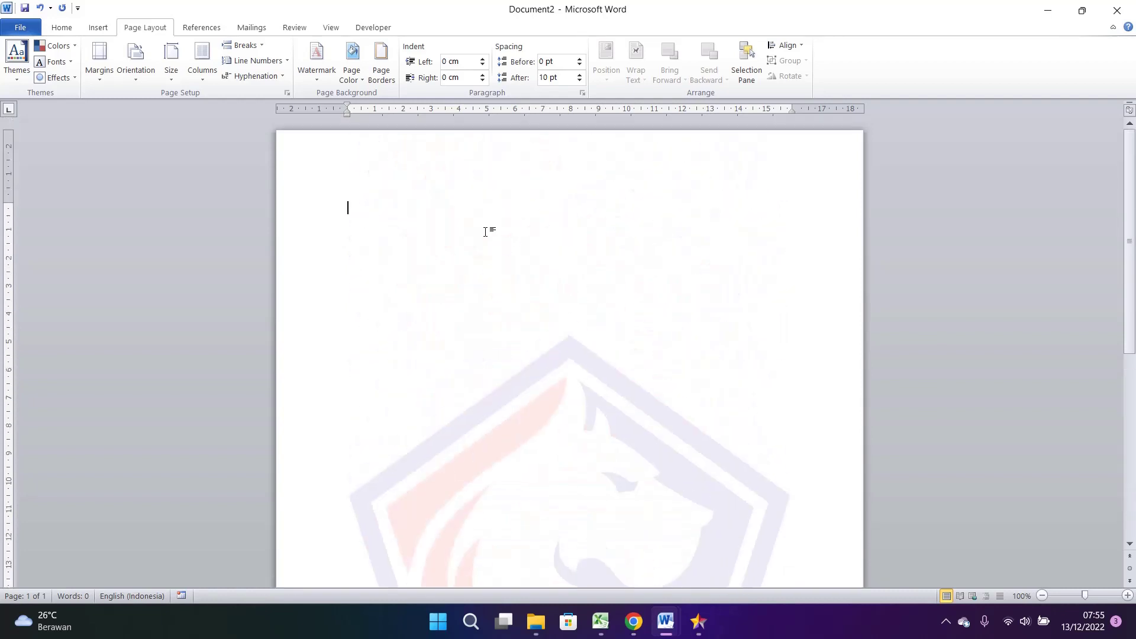
{"action": "type", "text": "Hsadhasd jasdbjas"}
{"action": "type", "text": " suadgasd"}
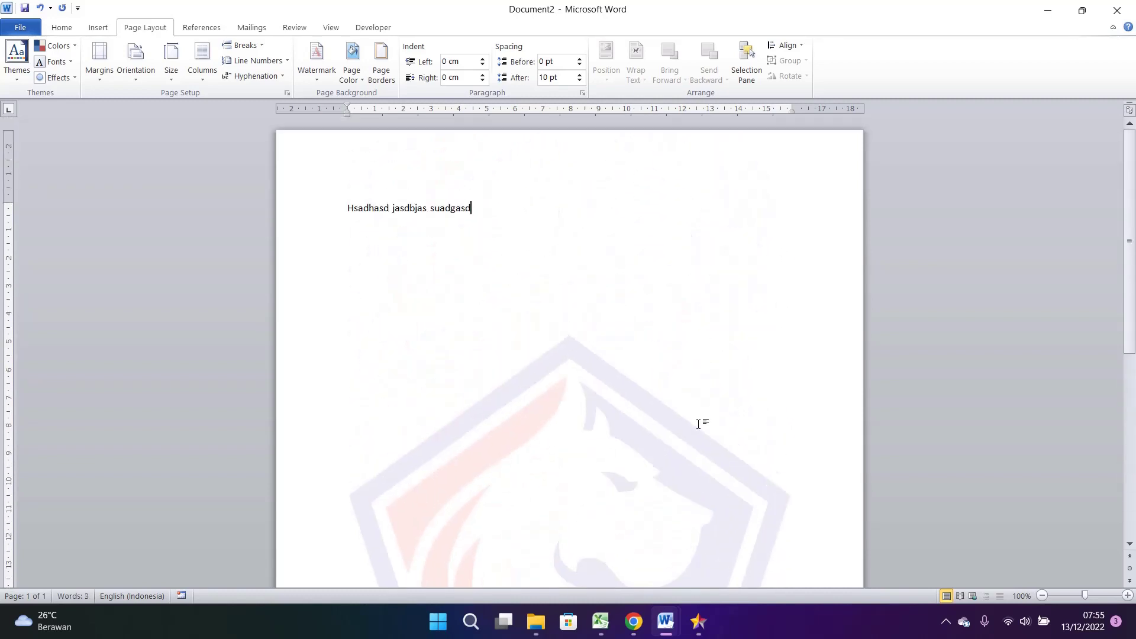
{"action": "left_click", "coordinate": [945, 621]}
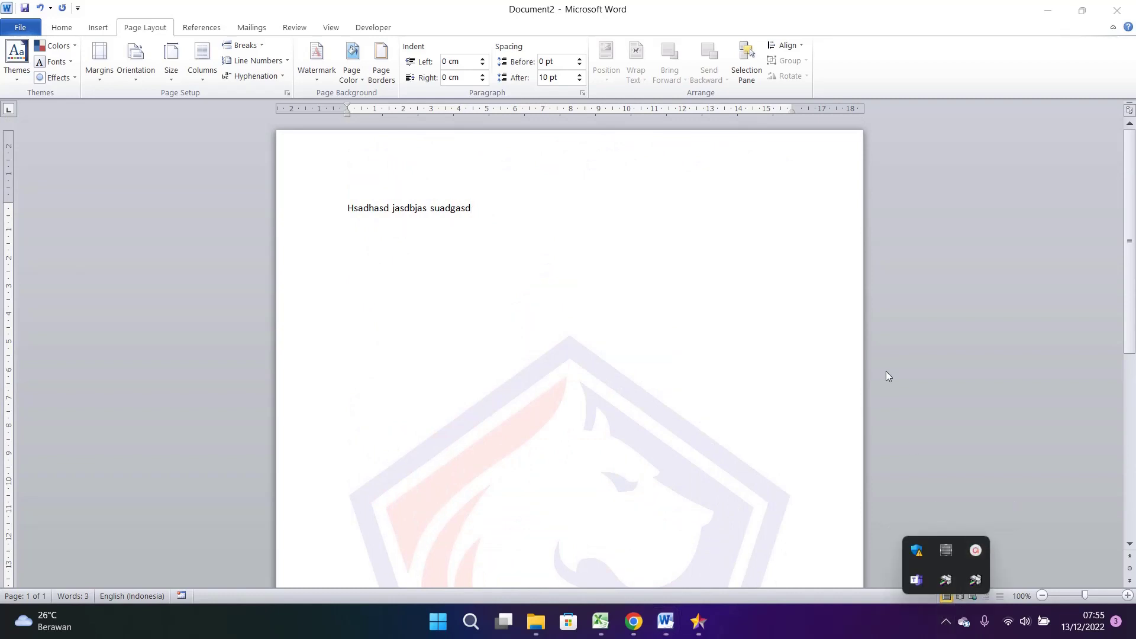
{"action": "left_click", "coordinate": [975, 553]}
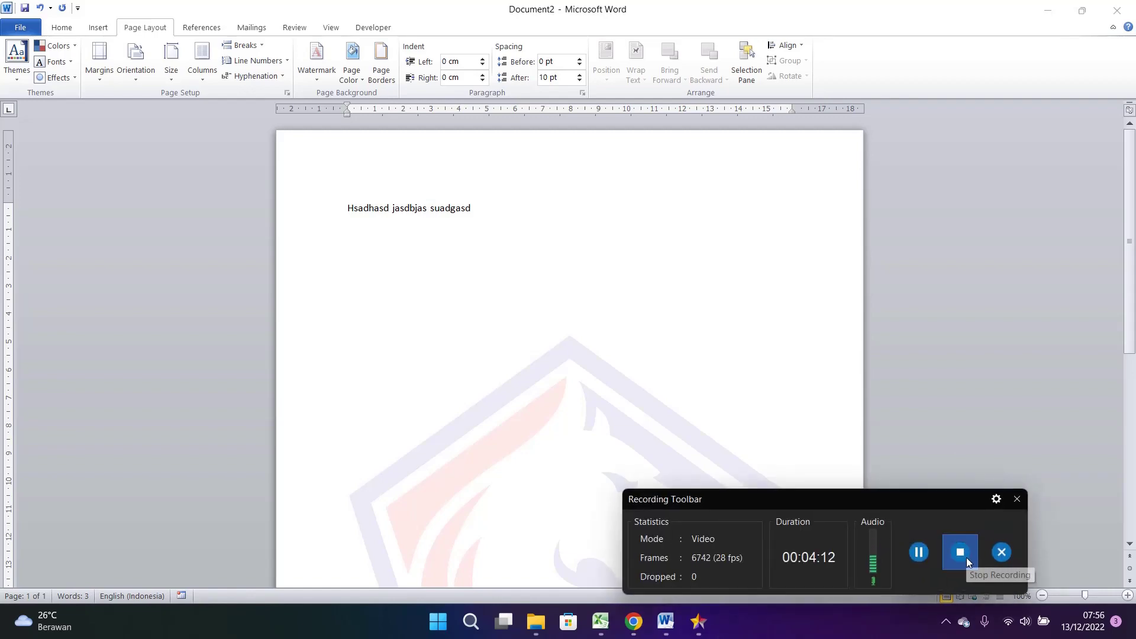